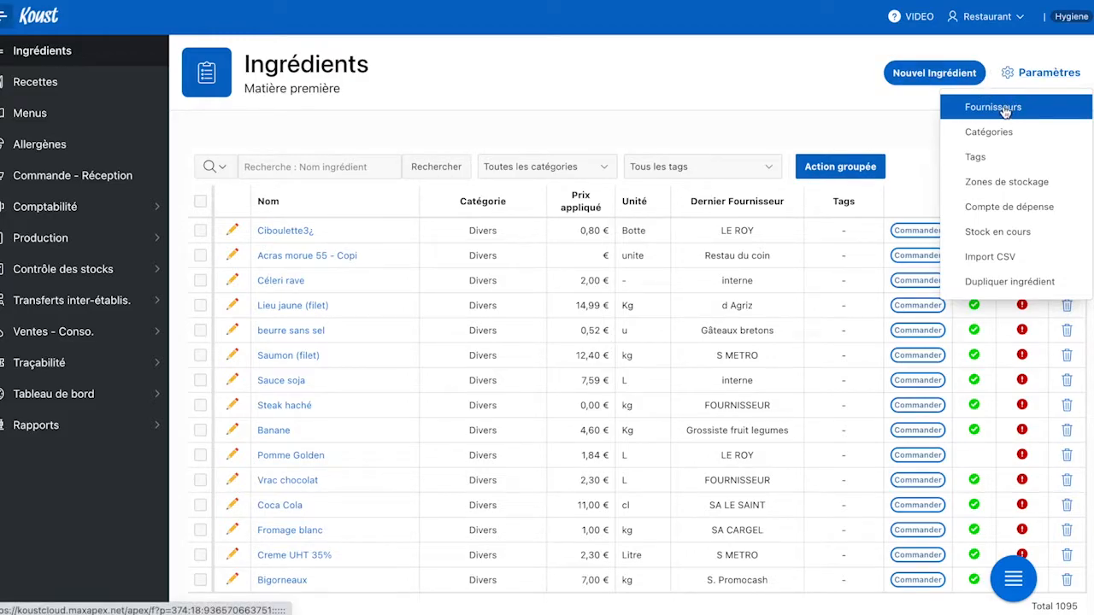
- Open the suppliers list and display the record of the supplier LE ROY
click(1007, 19)
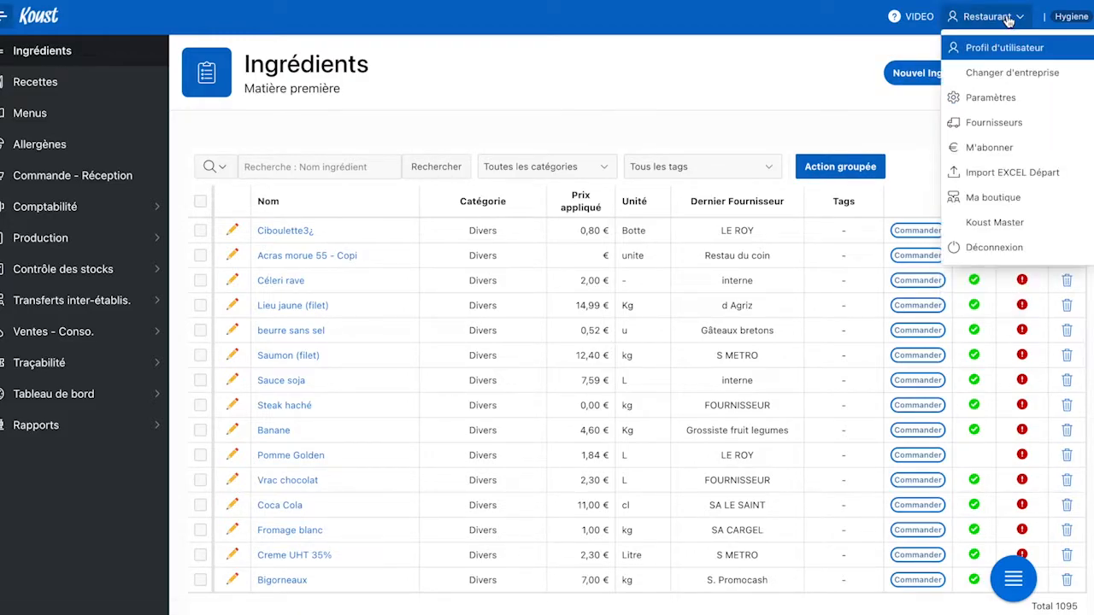
click(1004, 125)
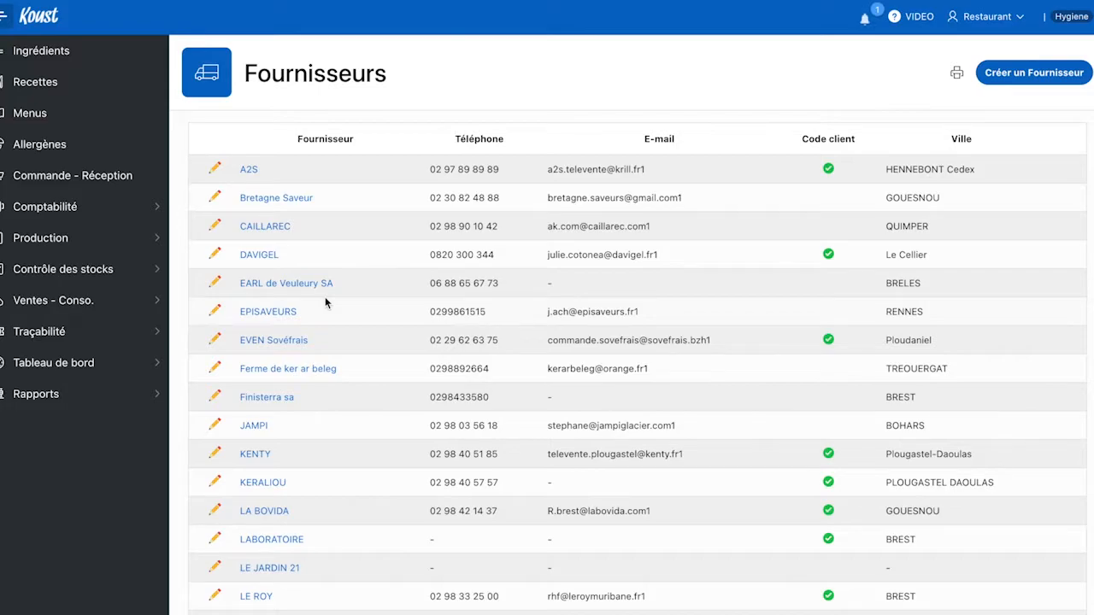
scroll(250, 564, down, 1)
click(251, 562)
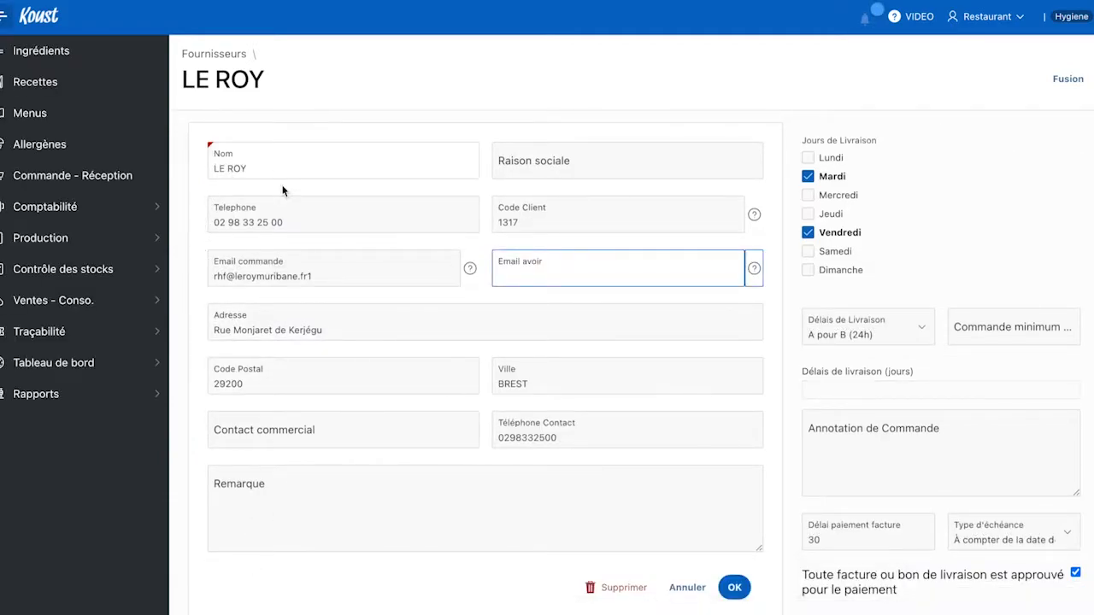
- Review LE ROY's contact details, including the client code, order e-mail, credit note e-mail and address fields
click(528, 222)
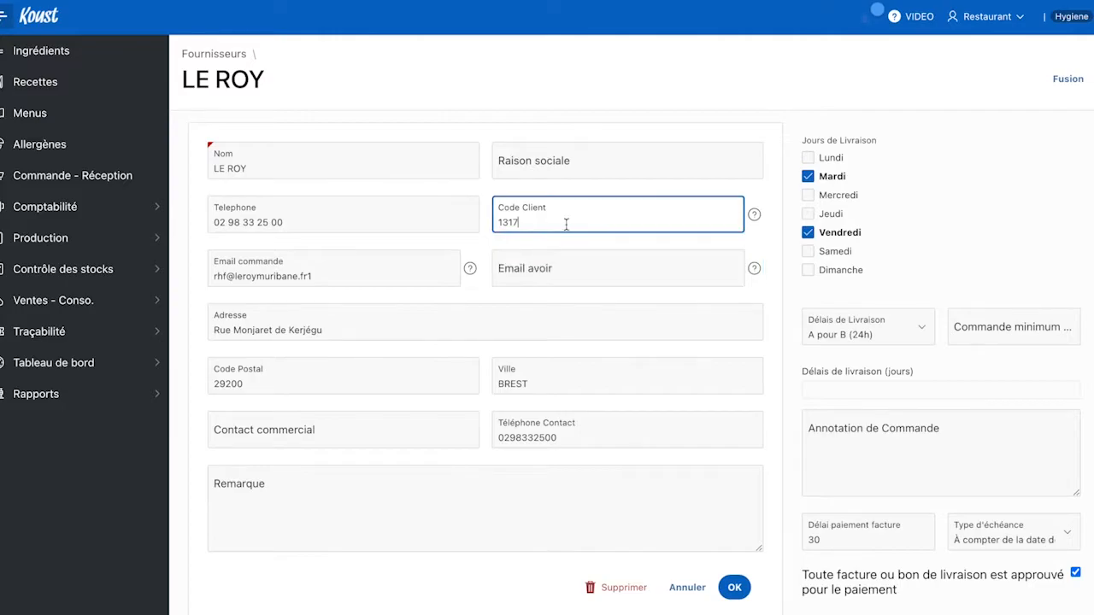
click(419, 274)
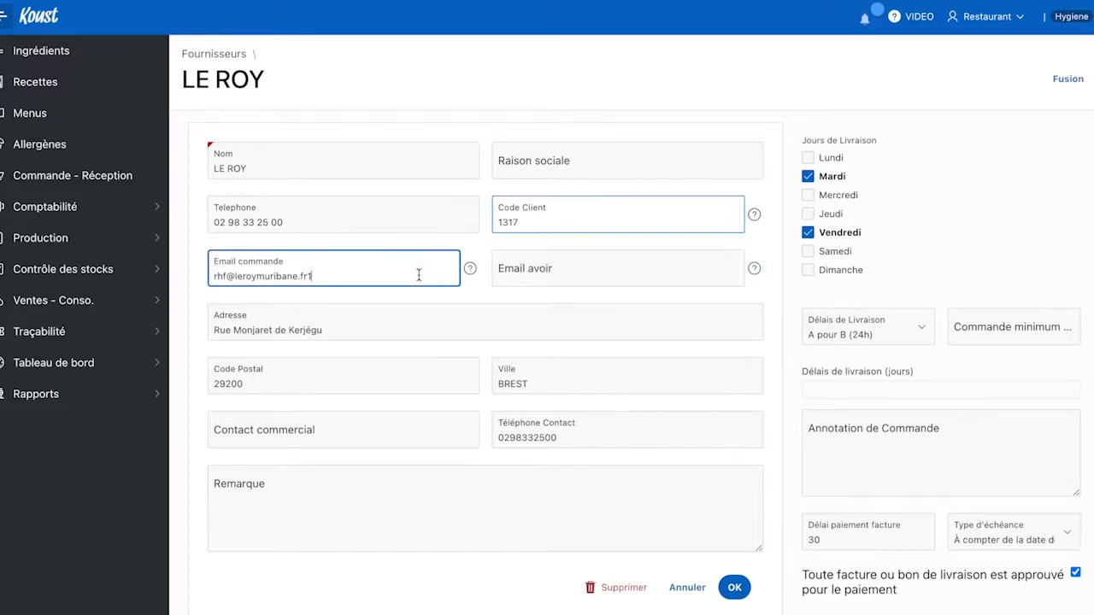
click(551, 265)
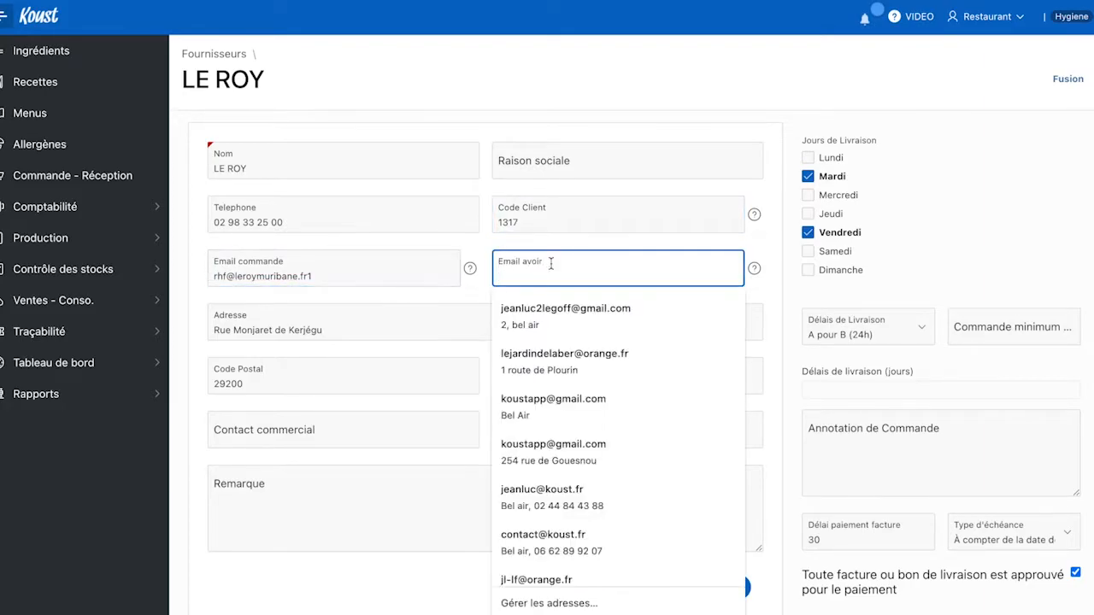
click(418, 326)
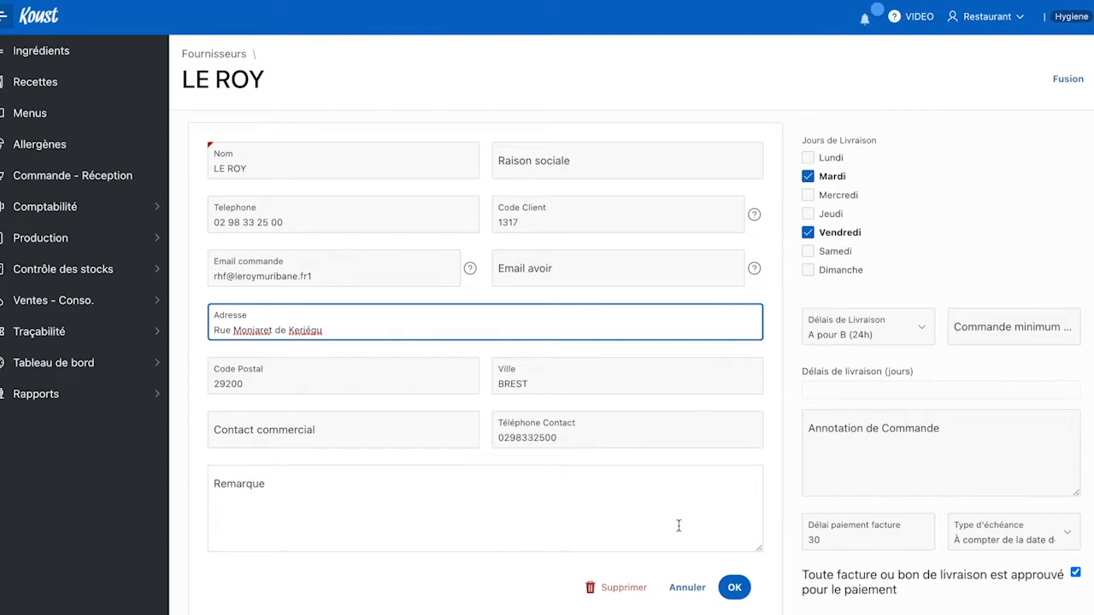
scroll(679, 522, down, 1)
scroll(837, 220, up, 1)
- Keep LE ROY's delivery delay at A pour B (24h) and set the minimum order to 100 €
click(843, 331)
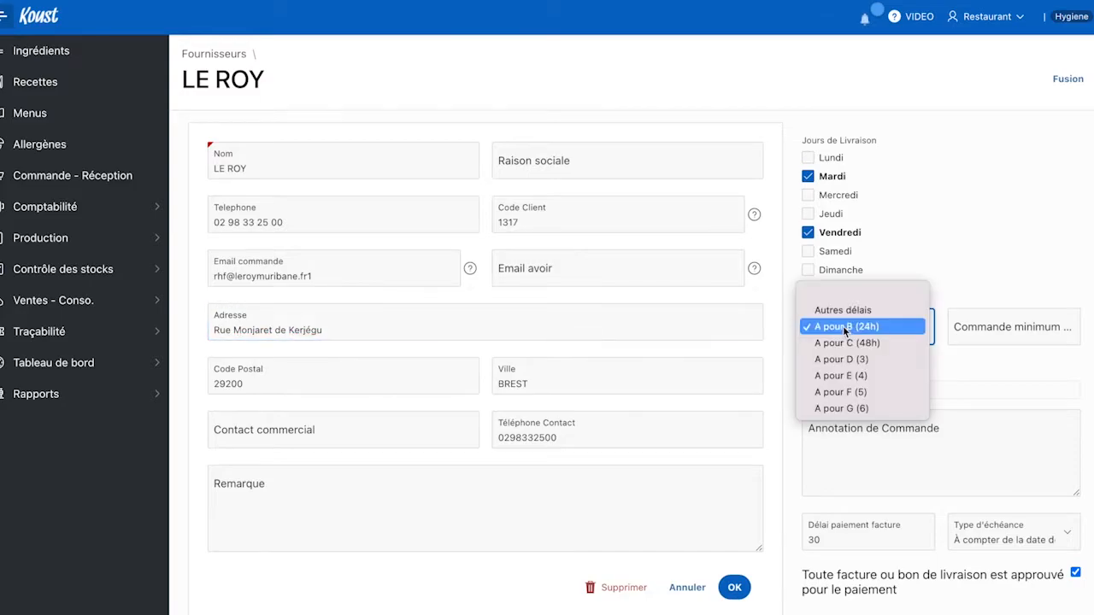
click(843, 331)
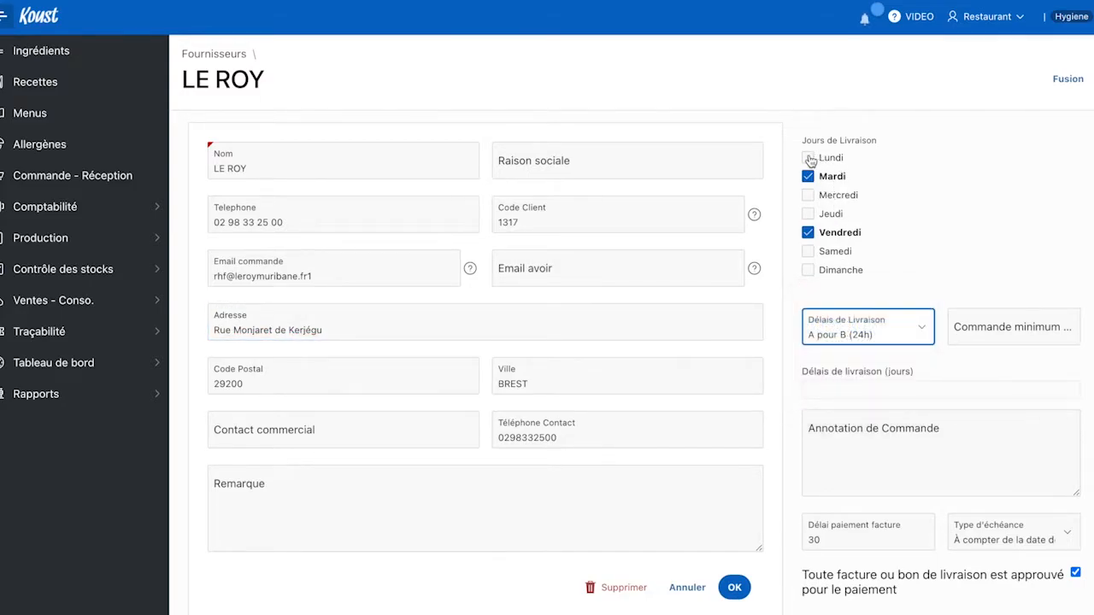
click(970, 320)
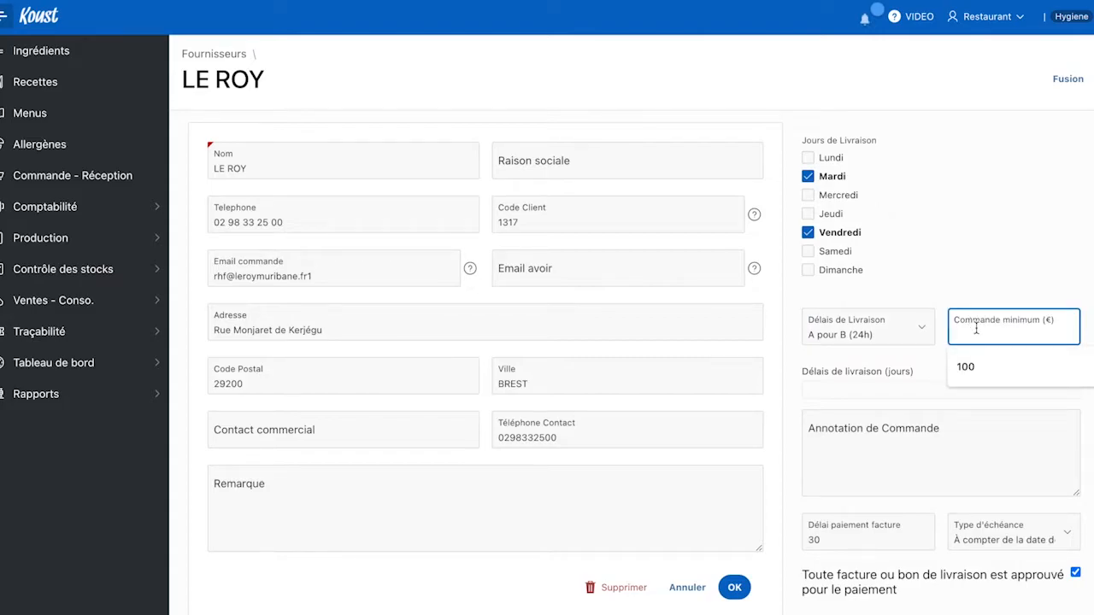
click(969, 365)
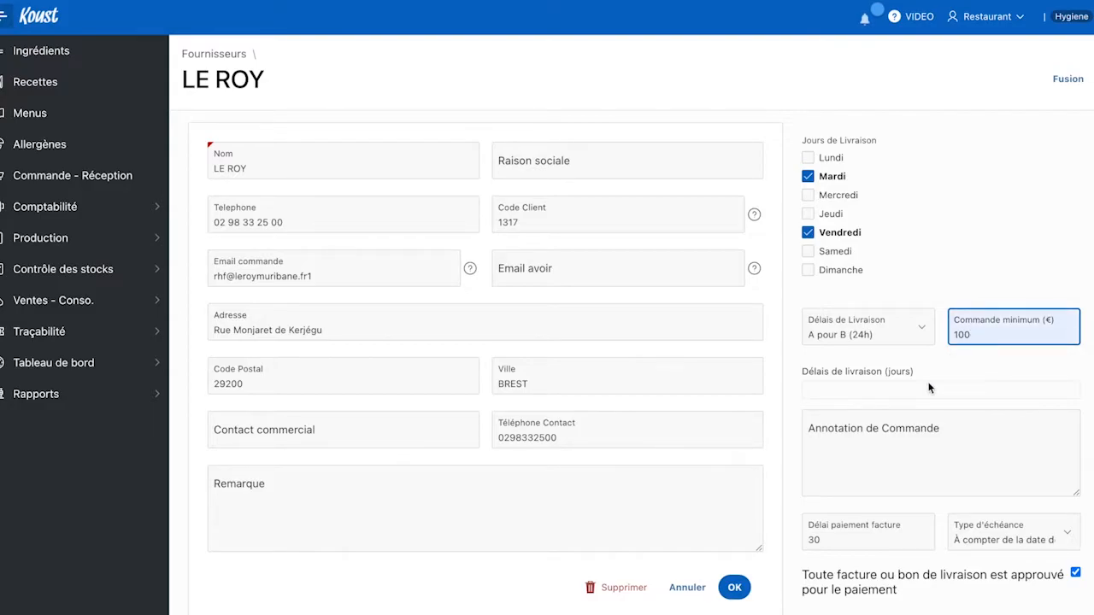
- Switch the delivery delay to Autres délais, try 12 as the number of days and clear it
scroll(930, 388, down, 2)
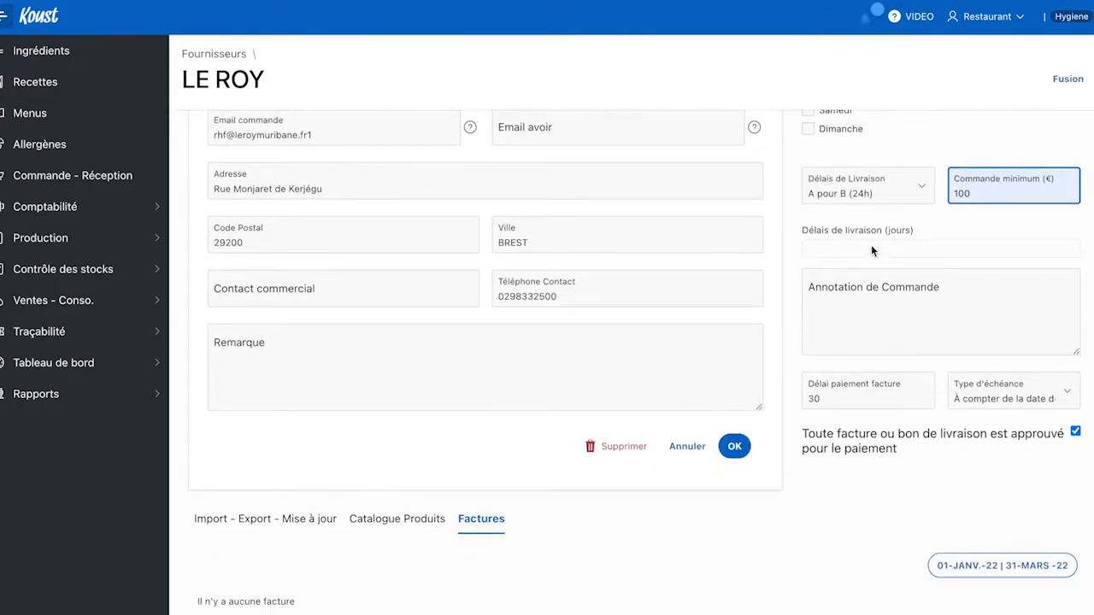
click(854, 187)
click(855, 187)
click(854, 187)
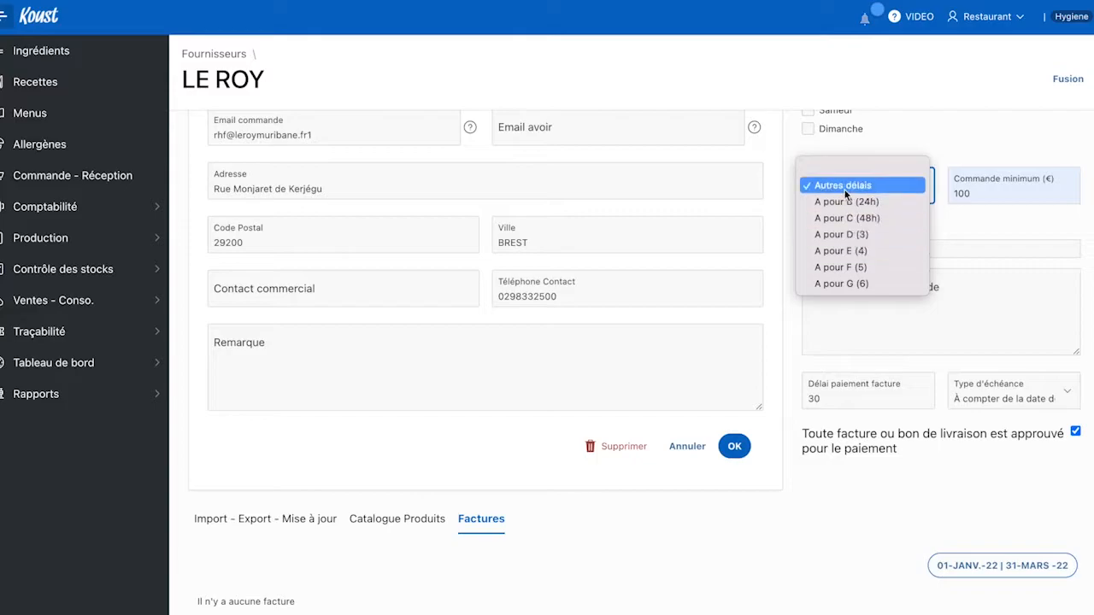
click(844, 188)
click(841, 245)
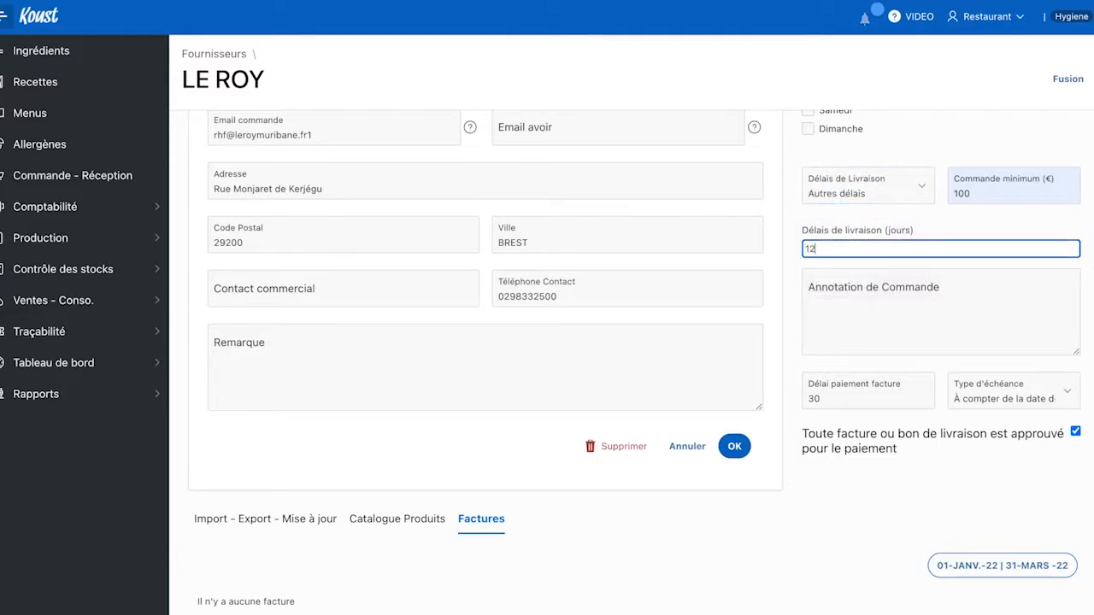
text(12)
key(BackSpace)
- Enter the order annotation "livrer sur l'arrière du restaurant" and check the invoice due-date type
click(842, 308)
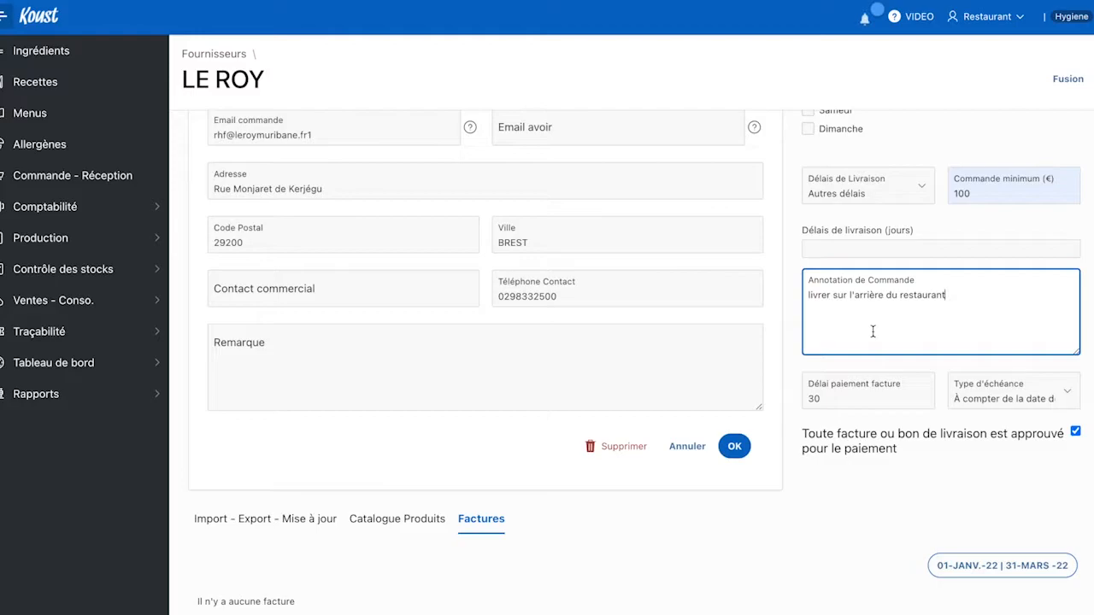
scroll(873, 330, down, 1)
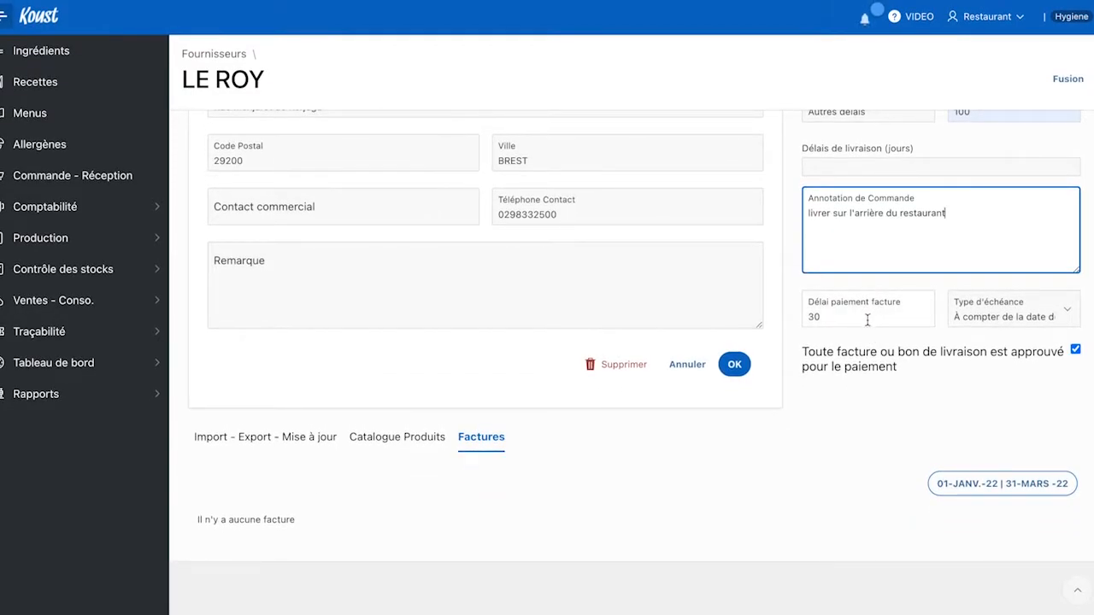
click(979, 316)
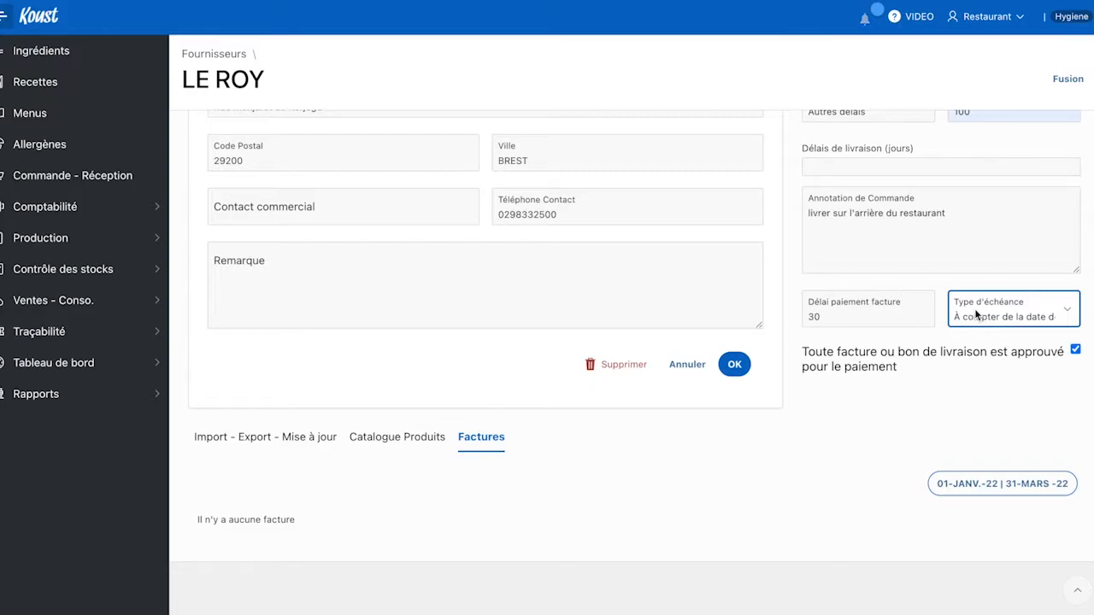
- Generate LE ROY's printable price list from the import/export section and examine its Alcool, Fruits and Legumes categories
click(269, 441)
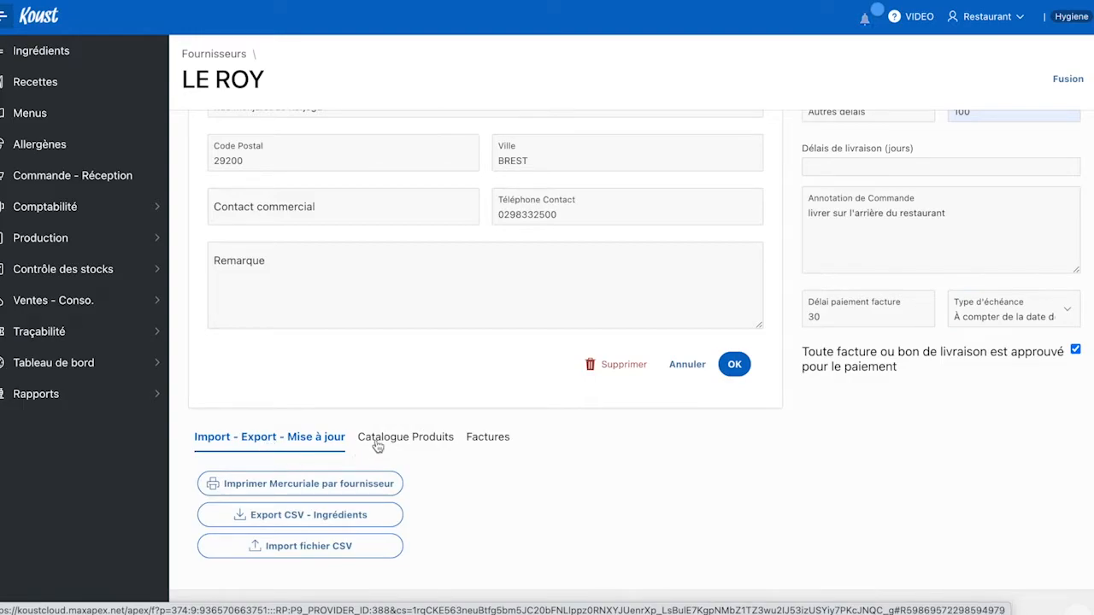
scroll(273, 492, down, 1)
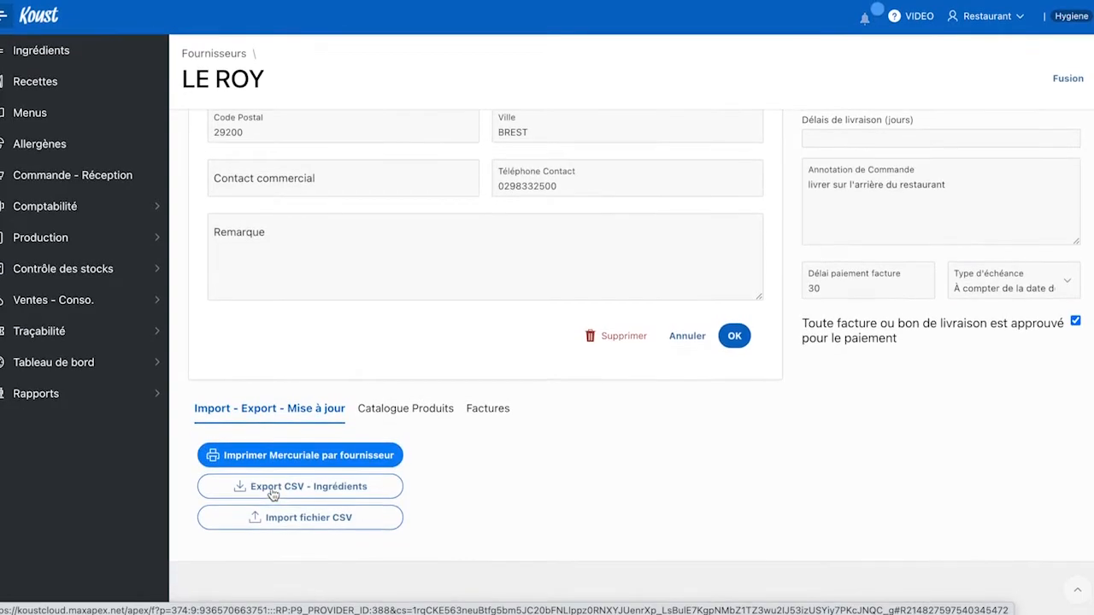
click(289, 462)
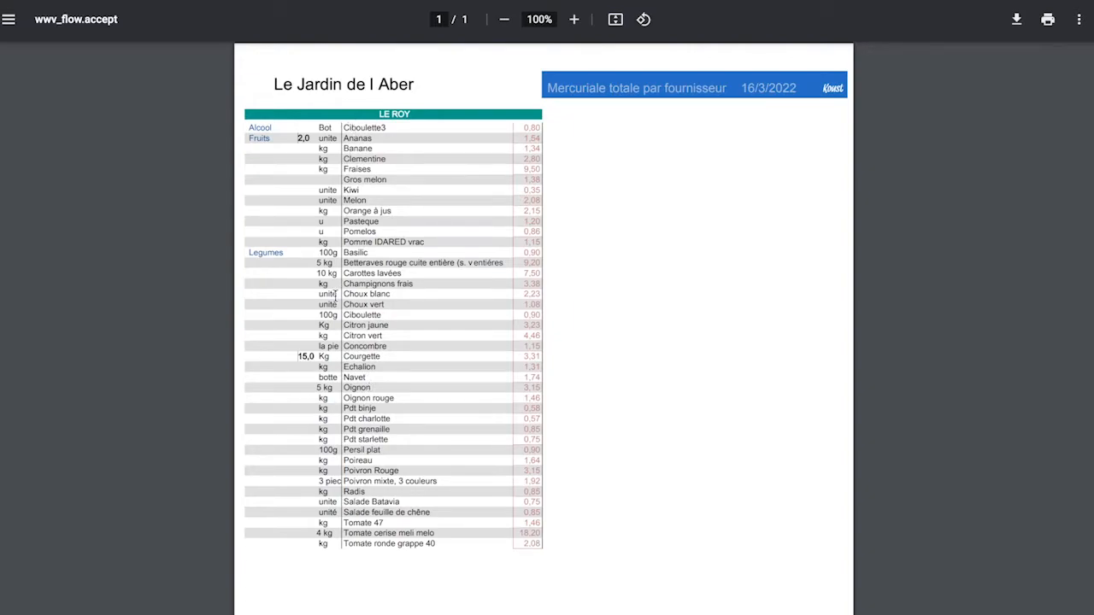
double_click(264, 139)
double_click(267, 253)
double_click(260, 127)
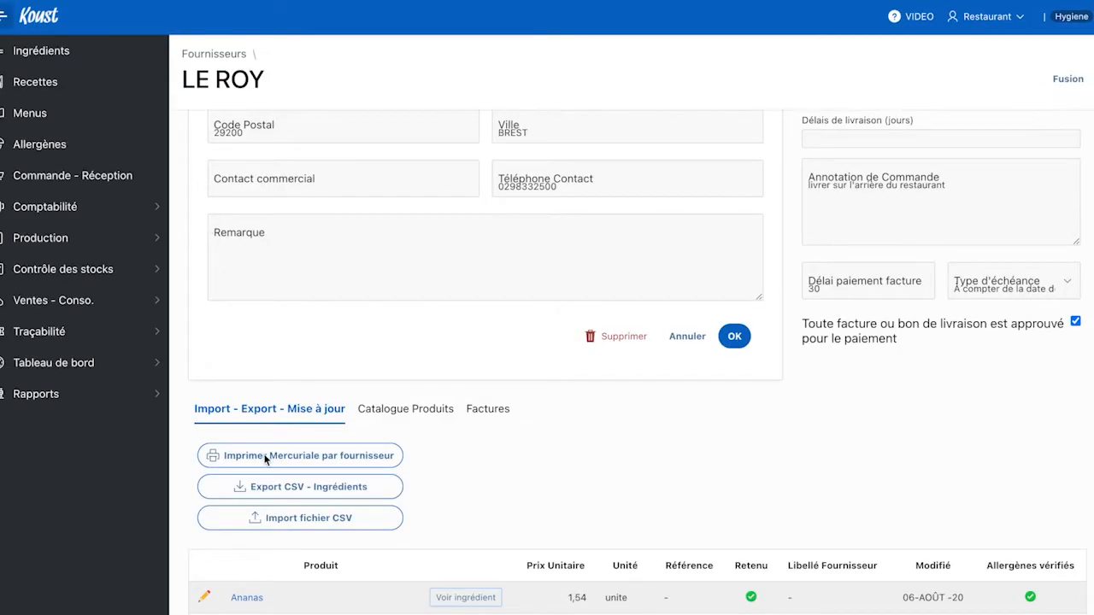
- Look at the CSV ingredient export and open the CSV import page for LE ROY, returning to the supplier record
click(266, 456)
click(291, 494)
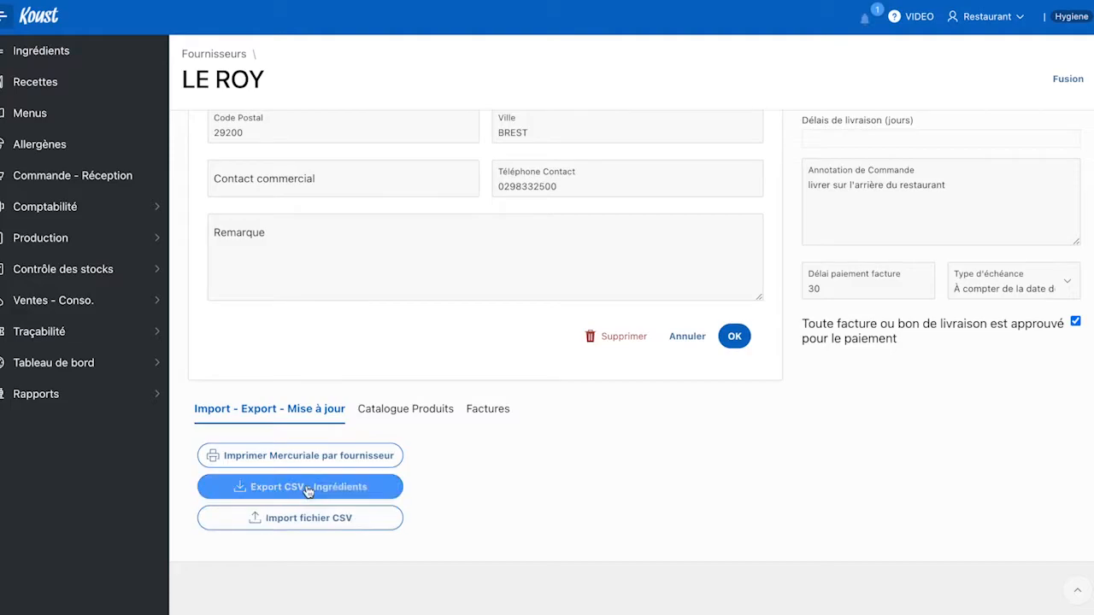
click(306, 520)
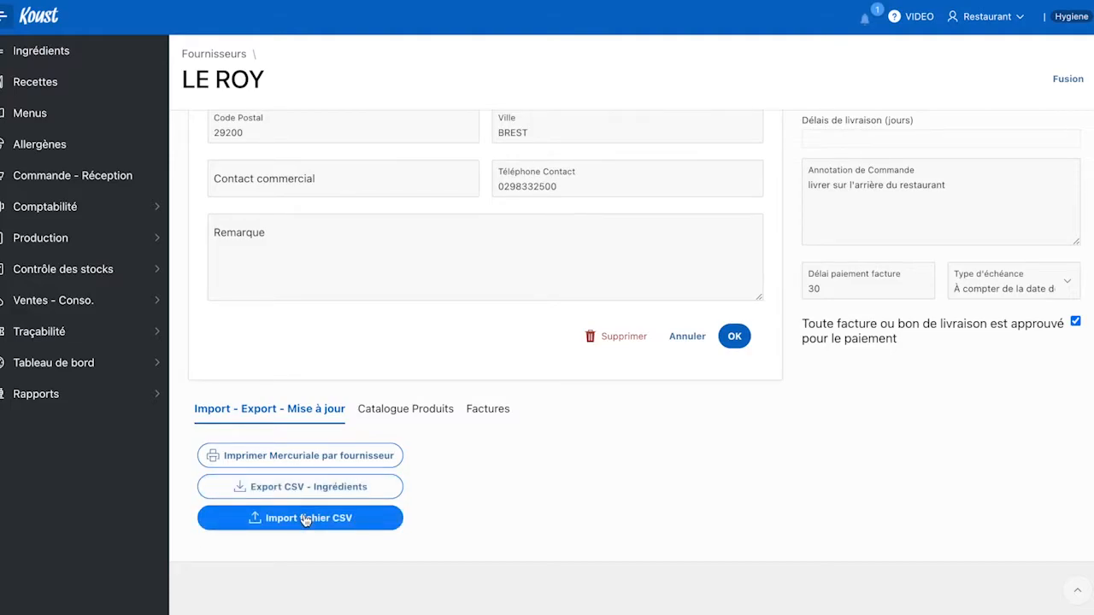
click(306, 520)
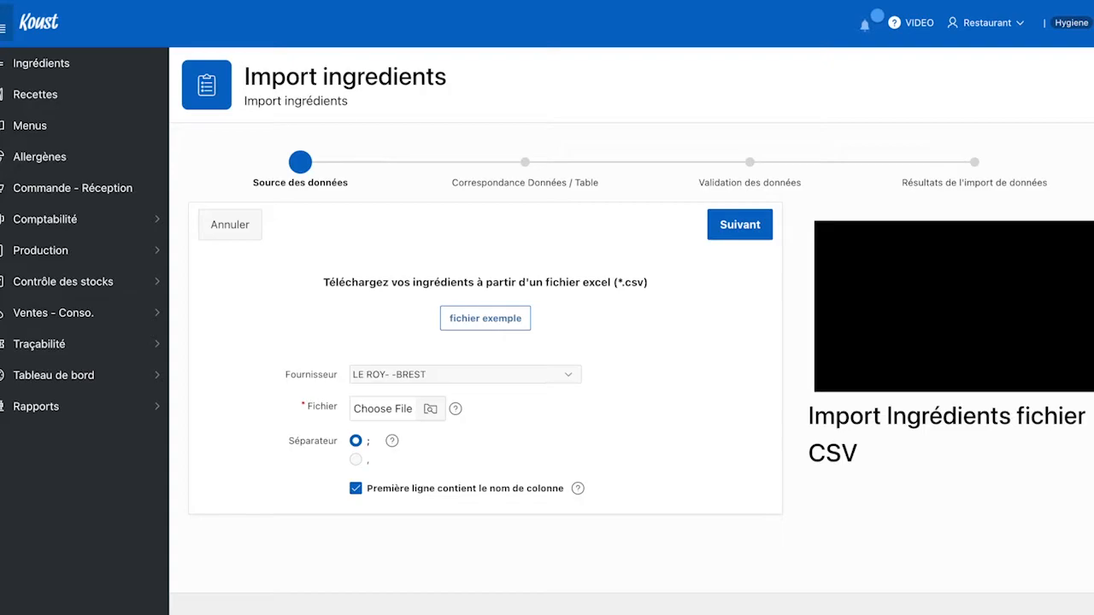
key(alt+Left)
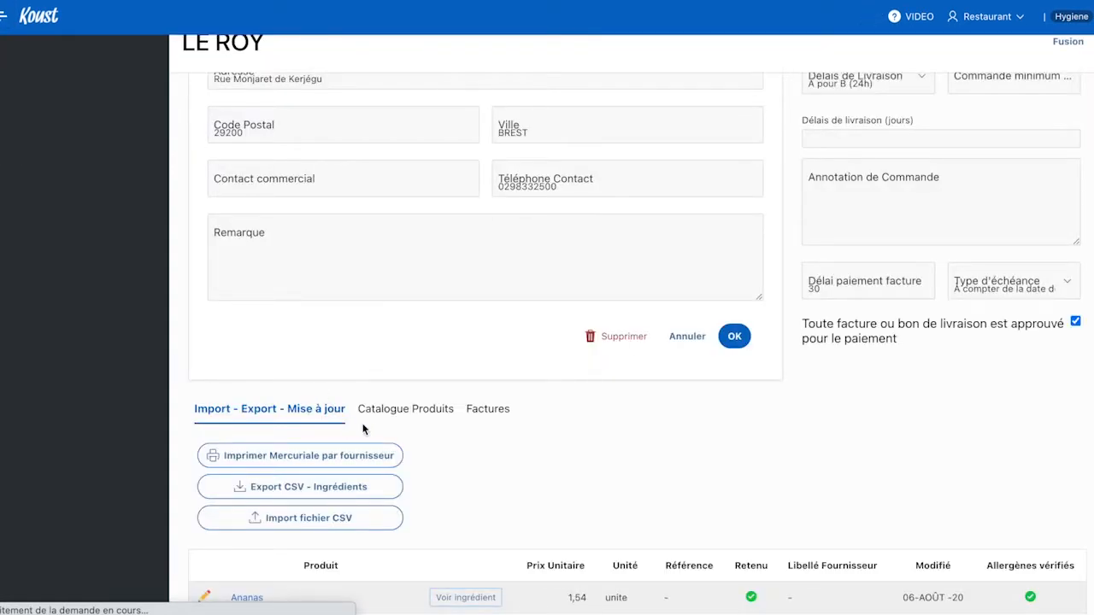
- Examine LE ROY's product catalogue with its prices, units and linked ingredients
click(391, 410)
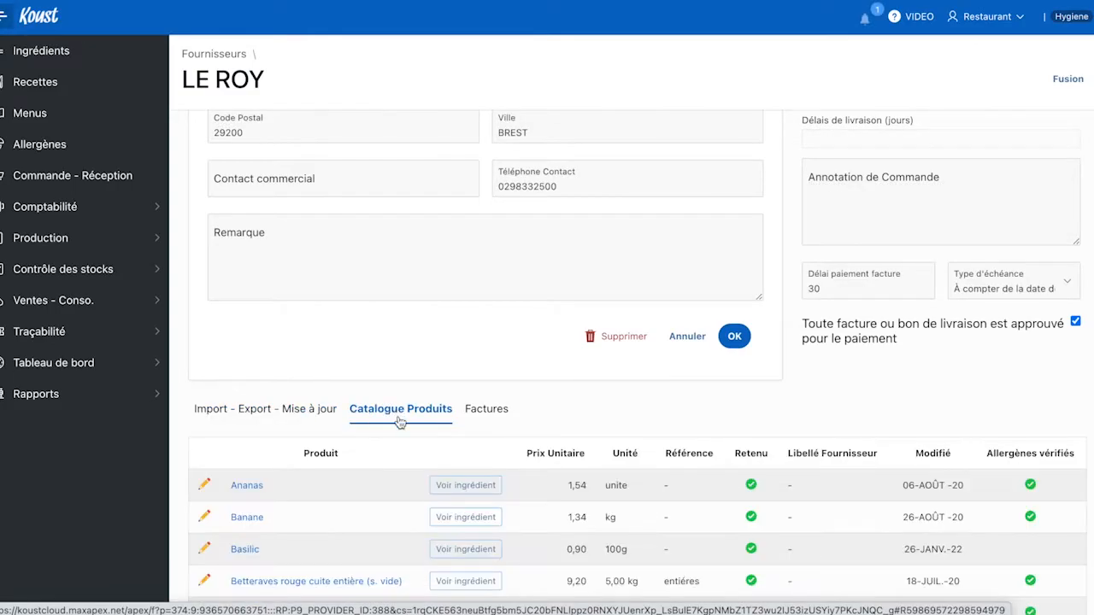
scroll(422, 484, down, 3)
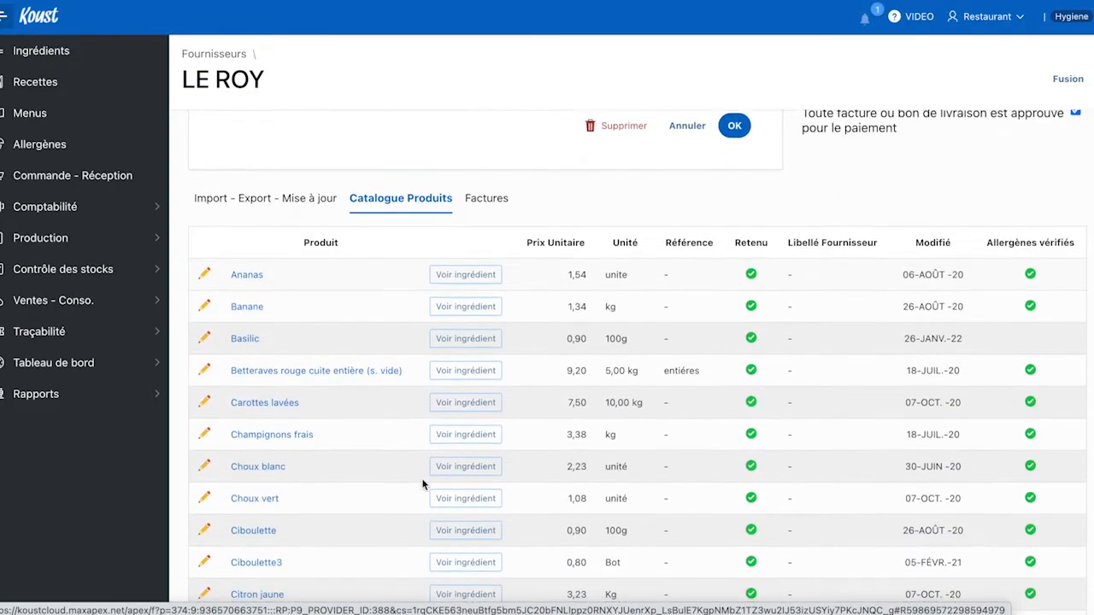
scroll(422, 484, down, 2)
scroll(432, 256, up, 3)
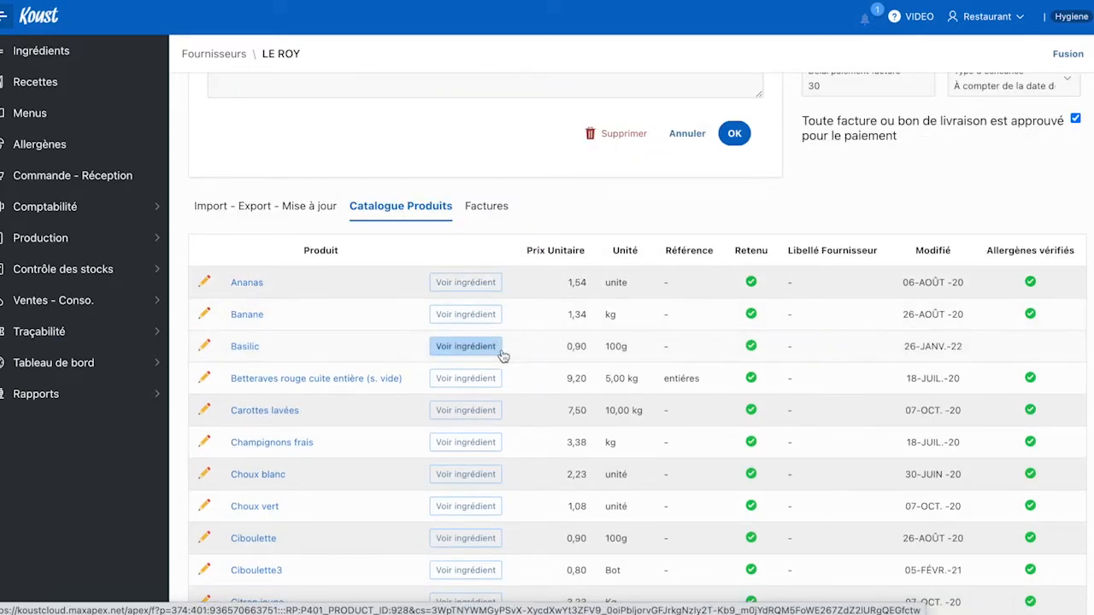
- Display LE ROY's invoices and look over the supplier record
click(486, 206)
scroll(496, 550, down, 2)
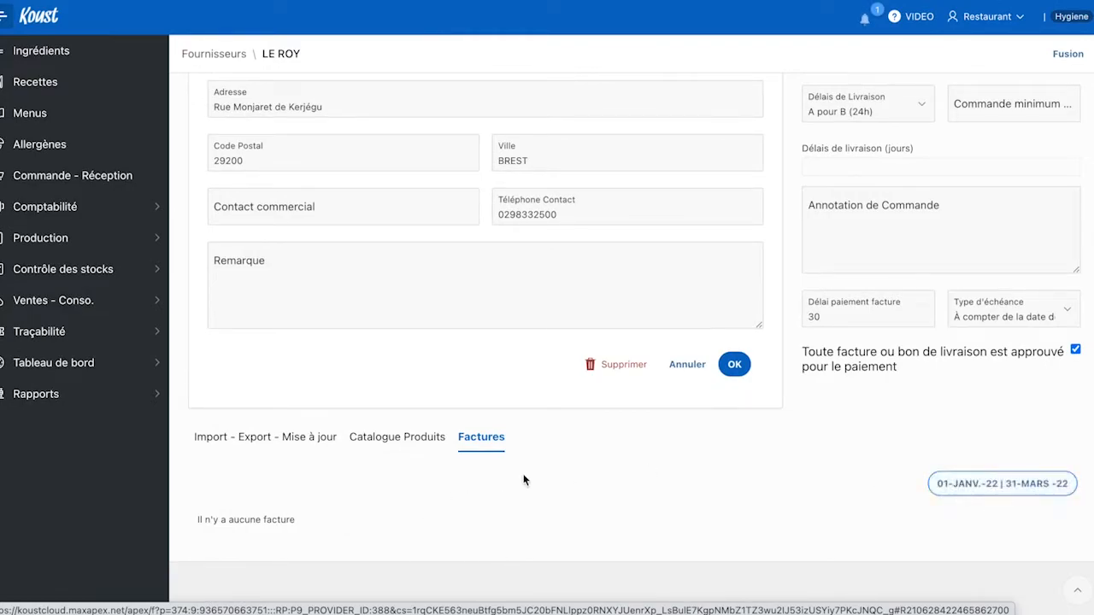
scroll(408, 381, up, 5)
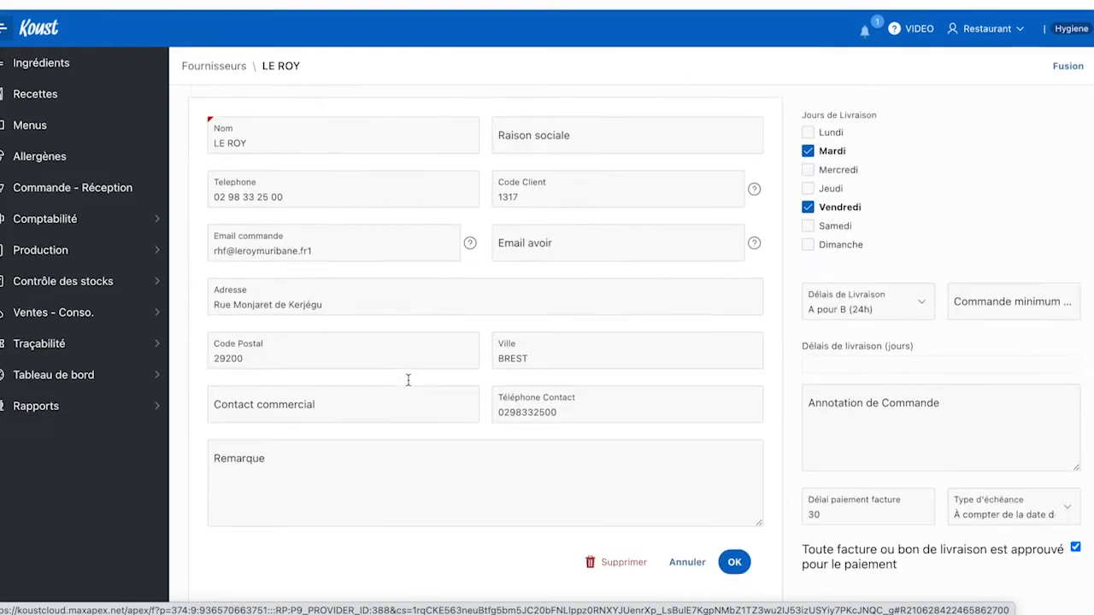
scroll(794, 489, down, 3)
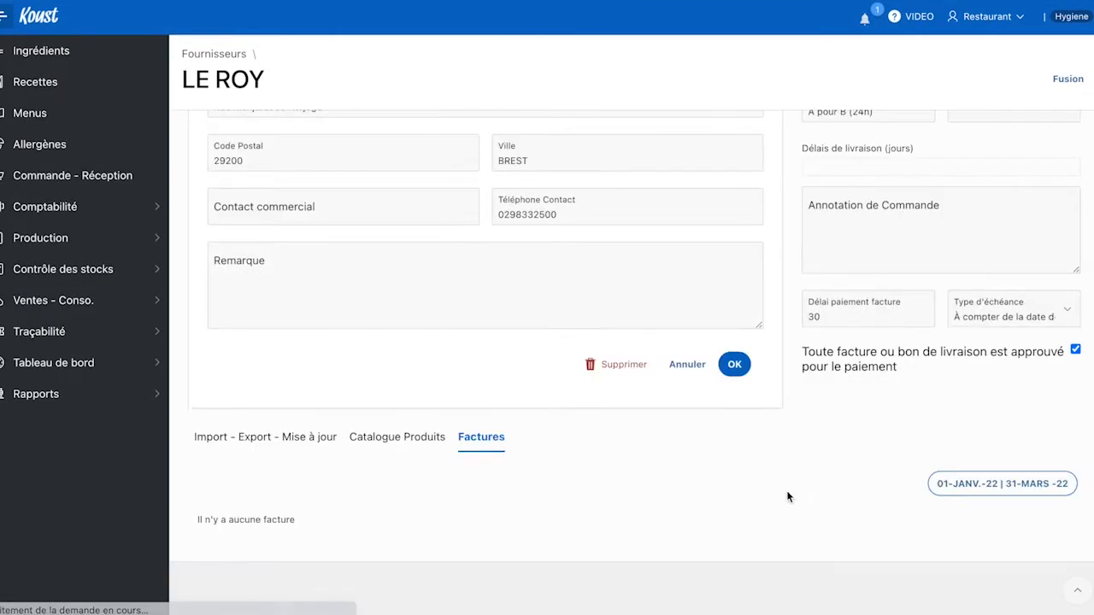
- Set the start date of LE ROY's invoice period to 1 January 2020 and look over the monthly invoice list
click(1009, 485)
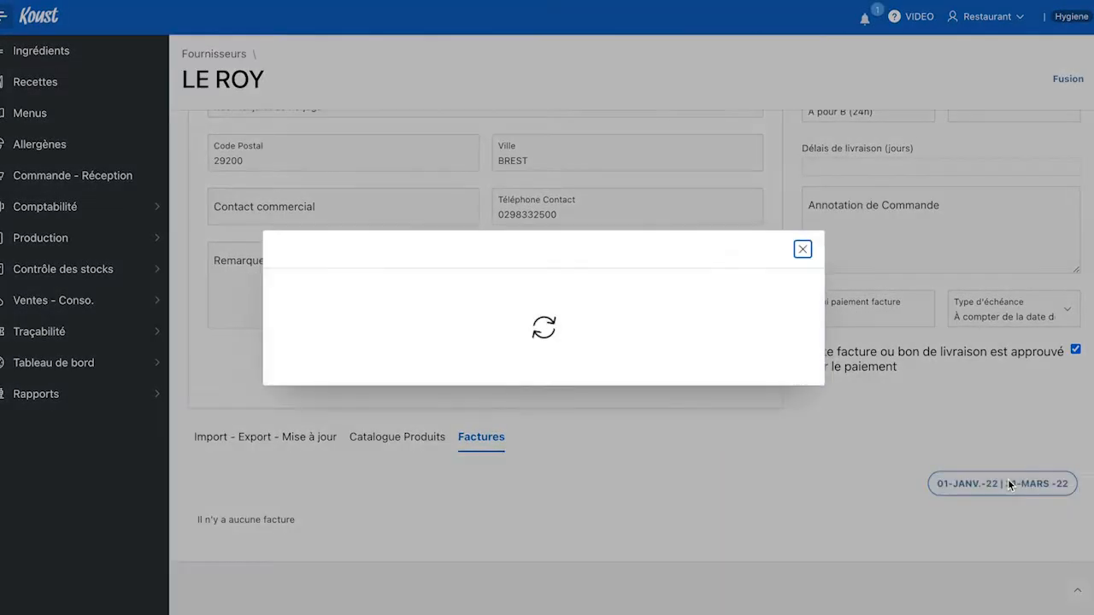
click(664, 316)
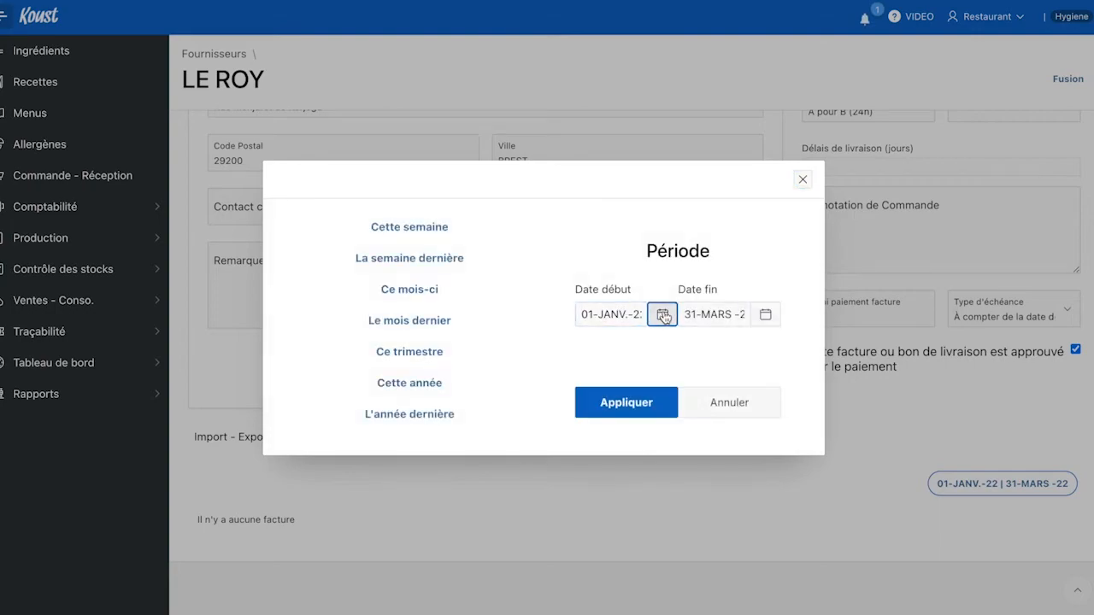
click(703, 224)
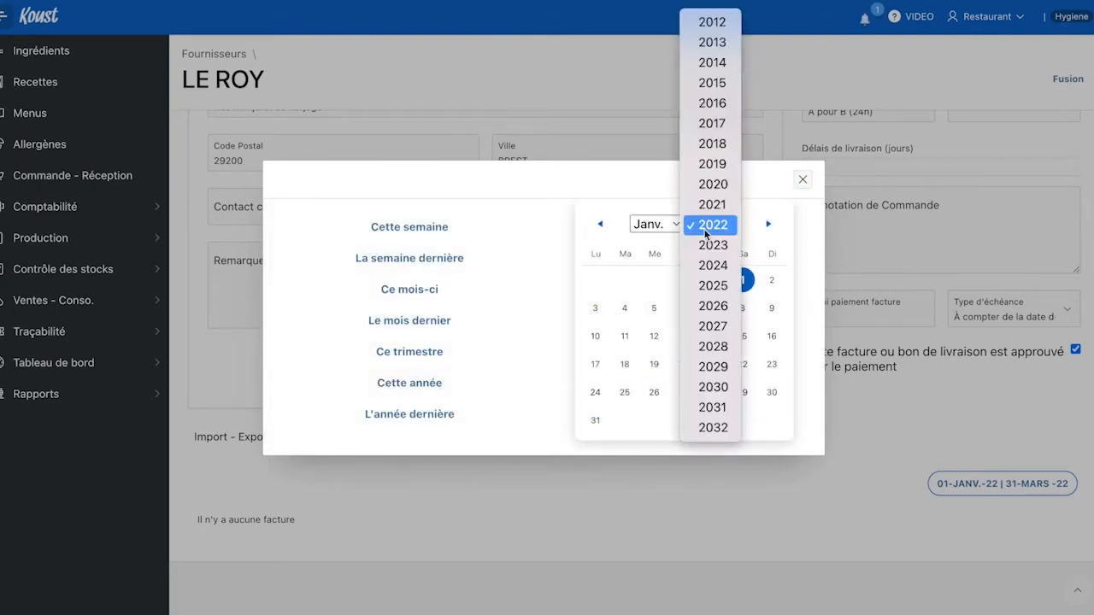
click(712, 184)
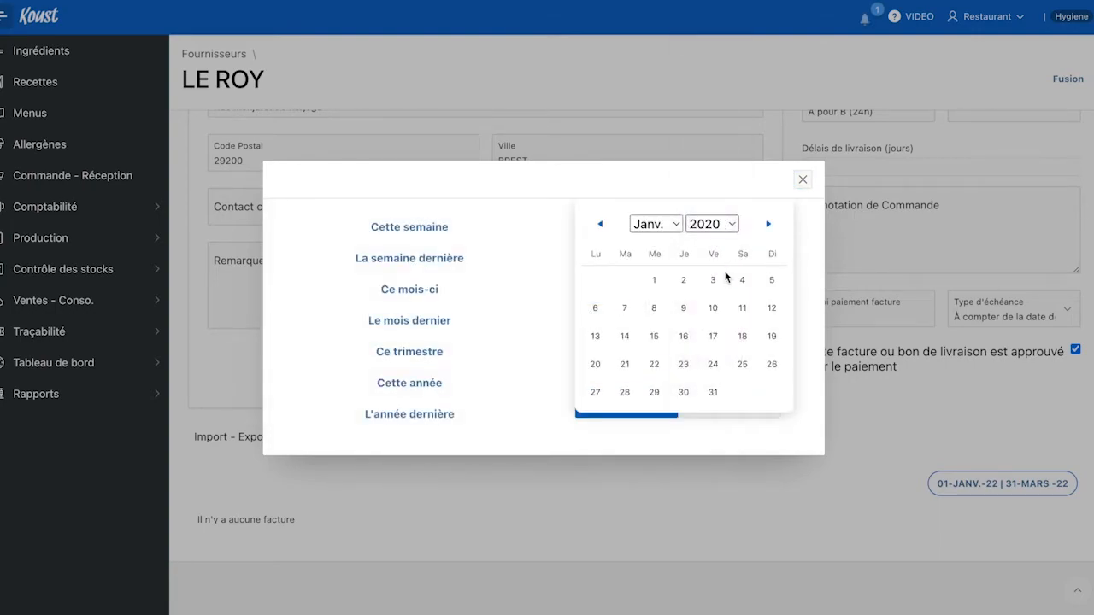
click(654, 280)
click(643, 403)
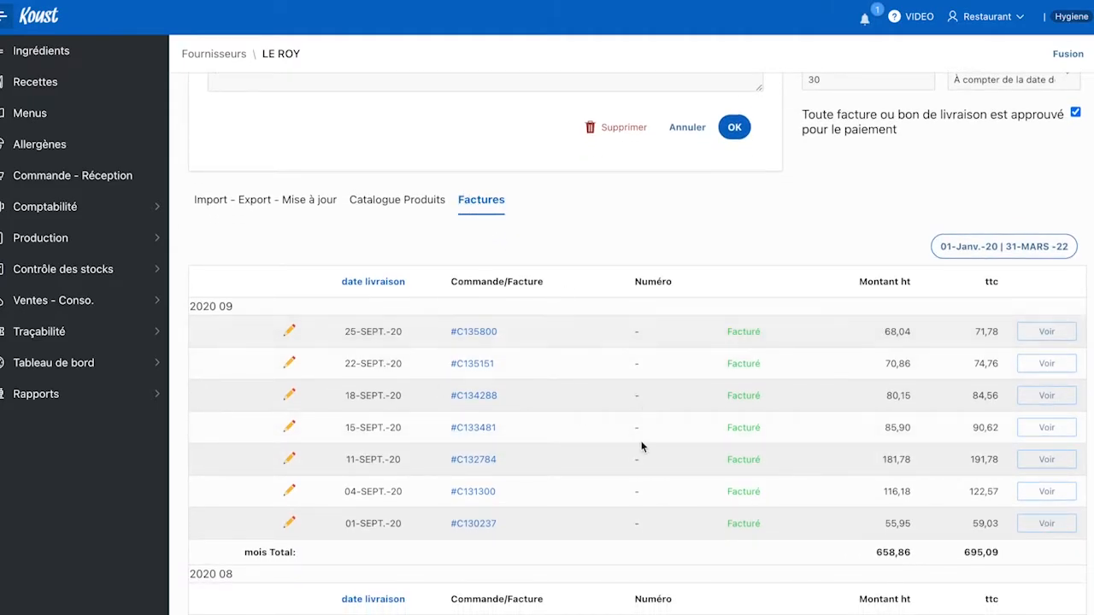
scroll(569, 471, down, 5)
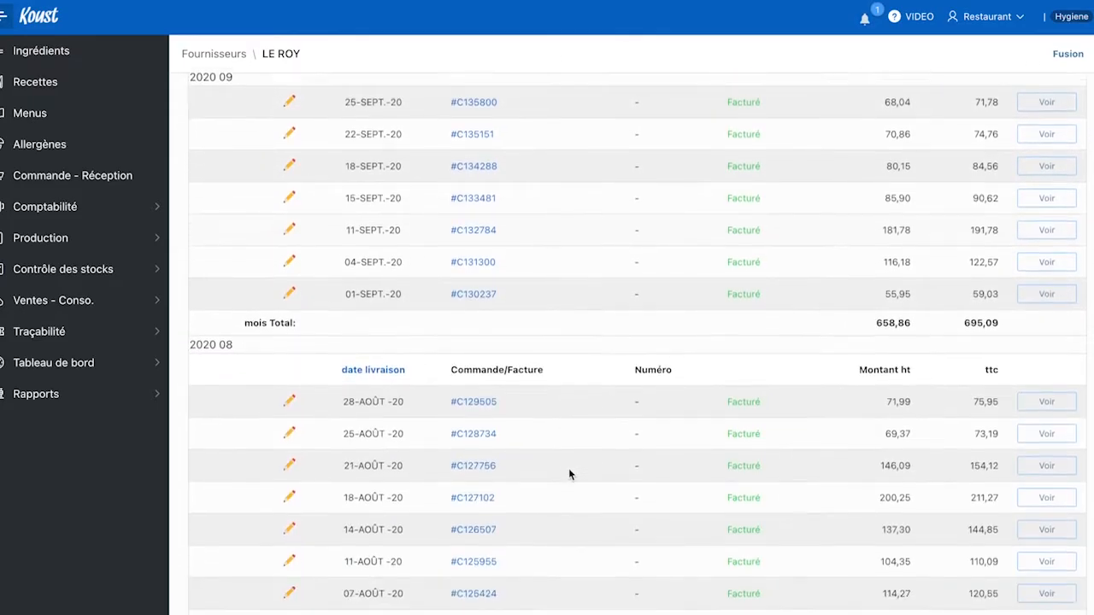
scroll(569, 468, up, 6)
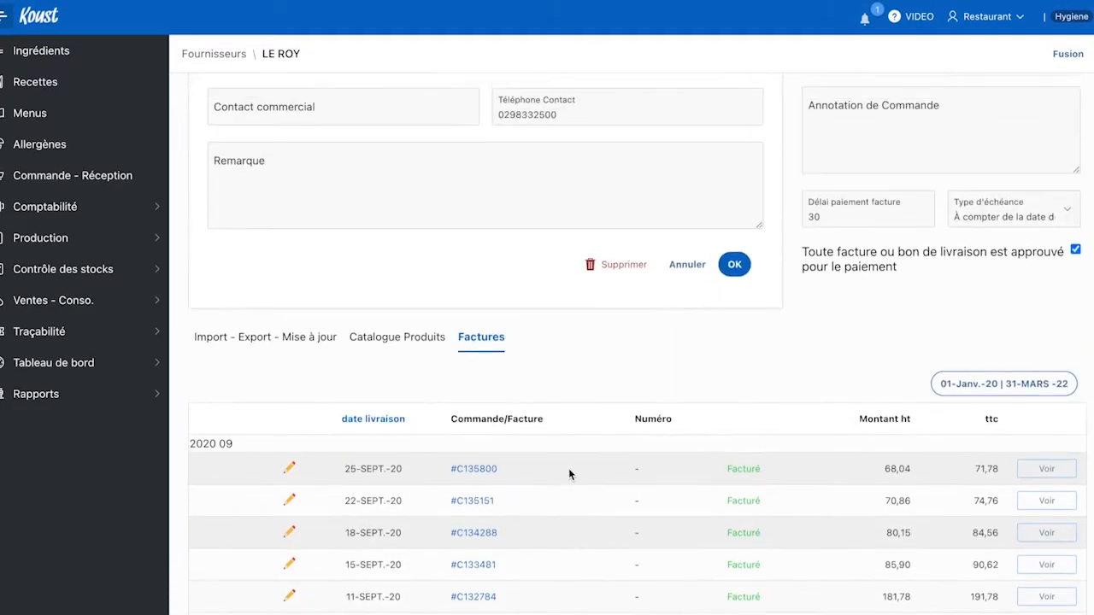
scroll(568, 468, down, 2)
scroll(568, 468, down, 3)
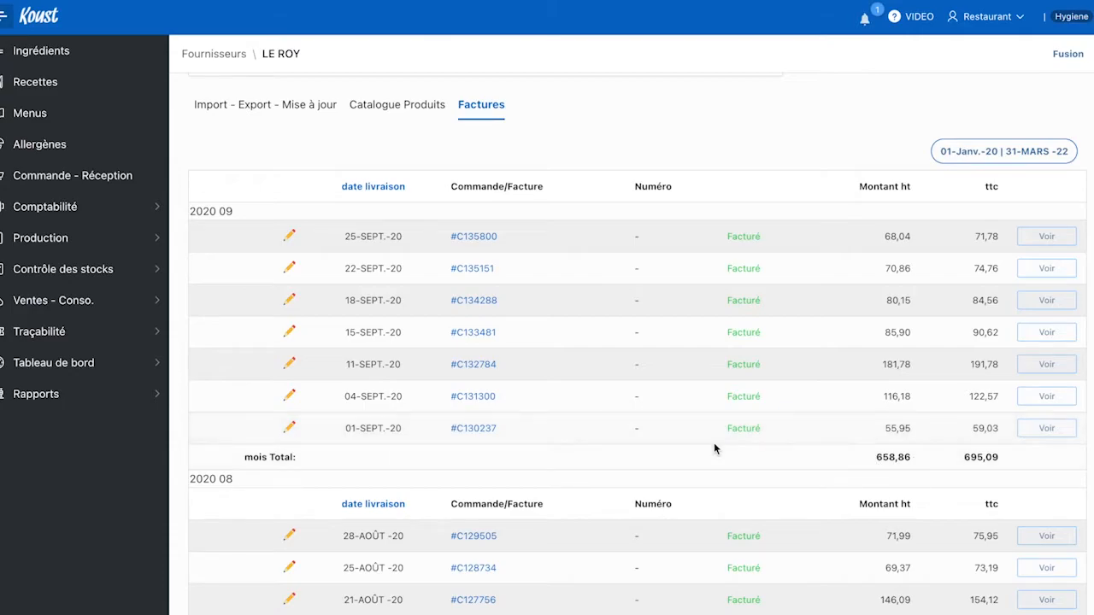
- Compare LE ROY with supplier A2S for a merge, try both value-preservation options for conflicts, and close without merging
scroll(715, 446, up, 12)
scroll(700, 214, up, 2)
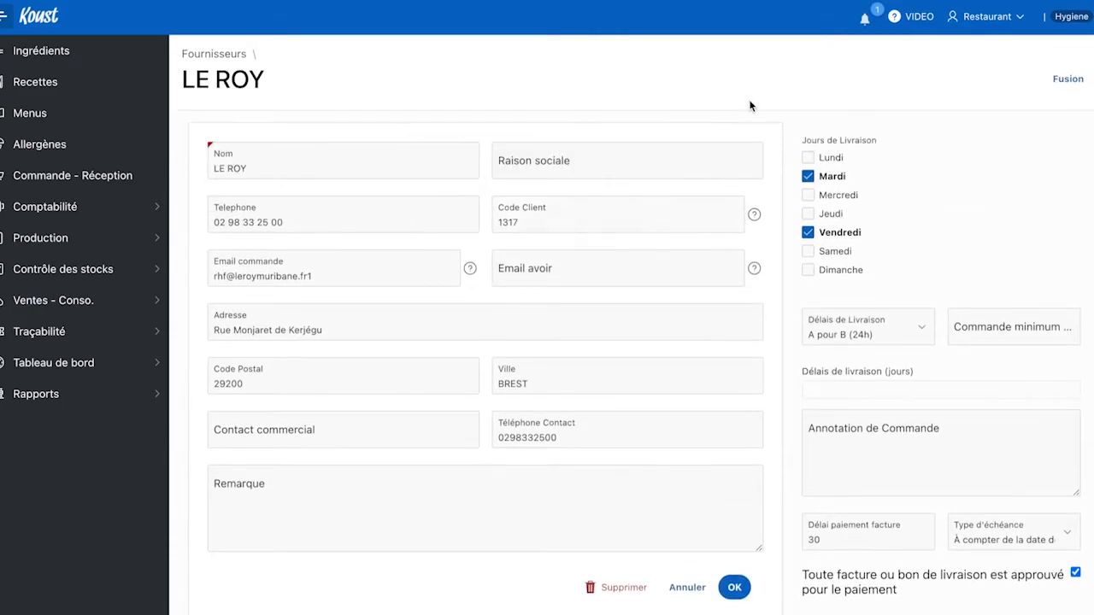
click(1065, 81)
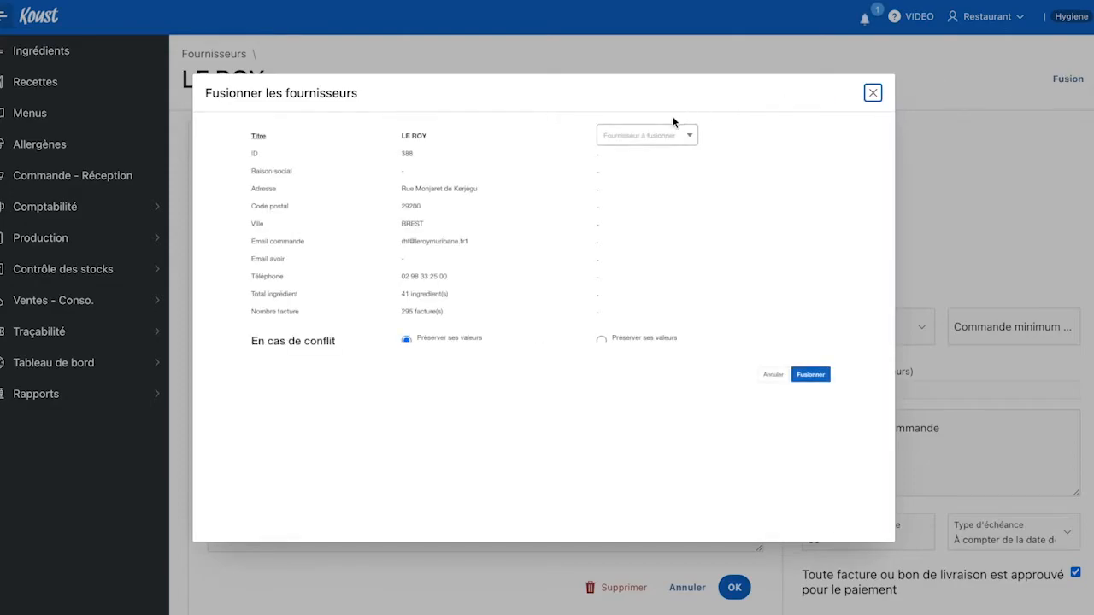
click(642, 135)
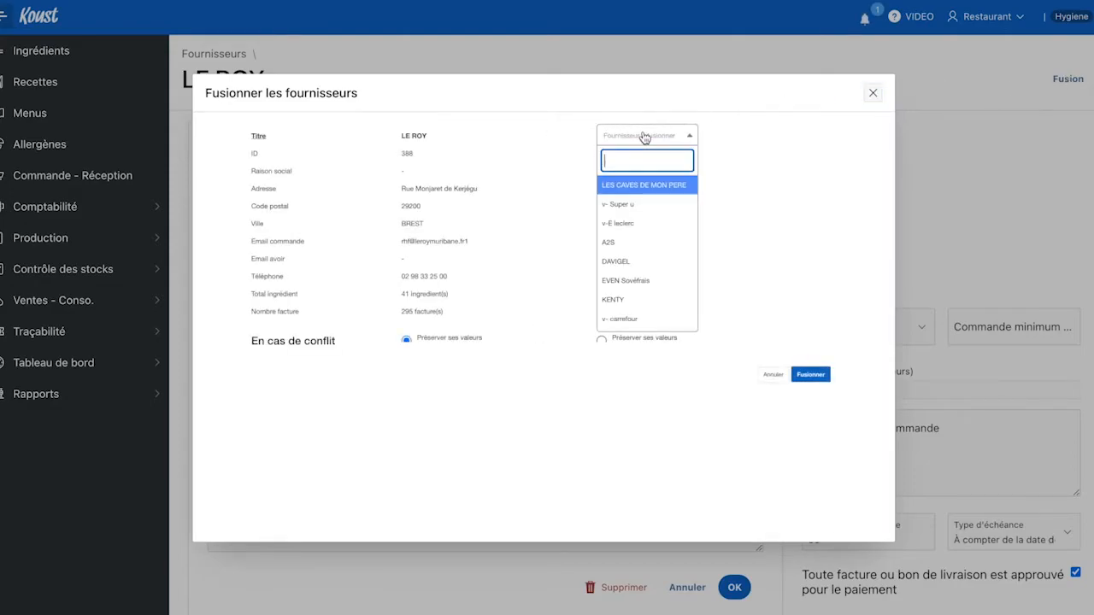
click(638, 242)
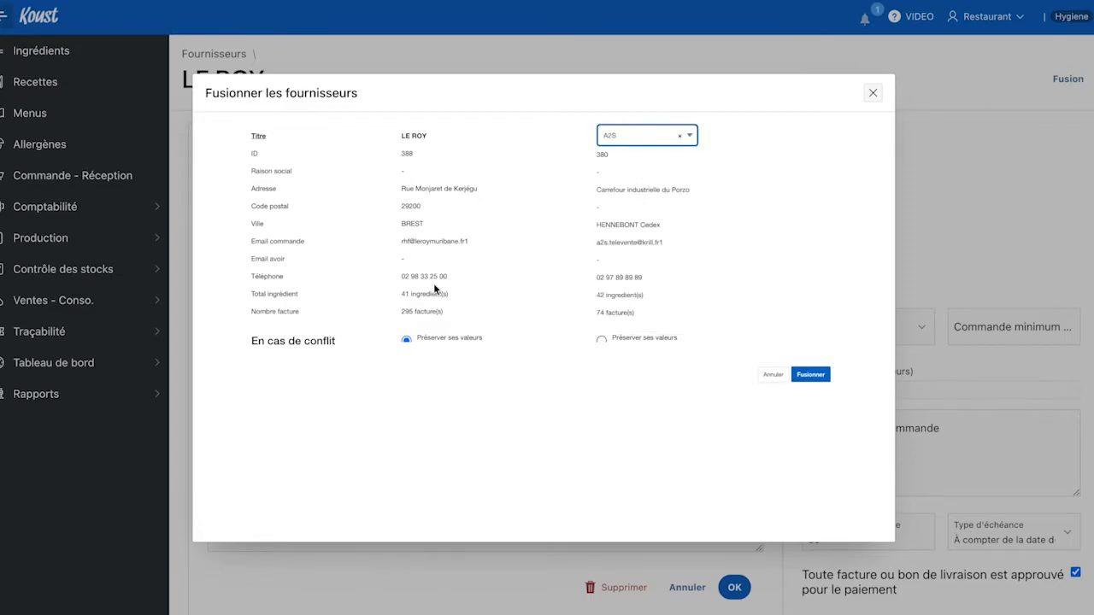
click(603, 340)
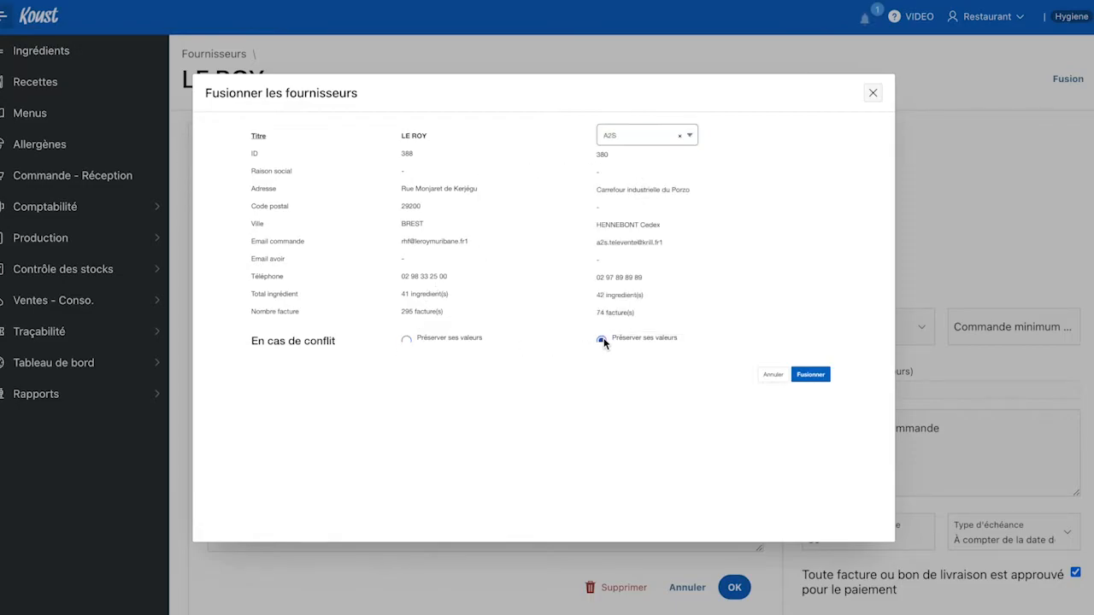
click(408, 339)
click(872, 92)
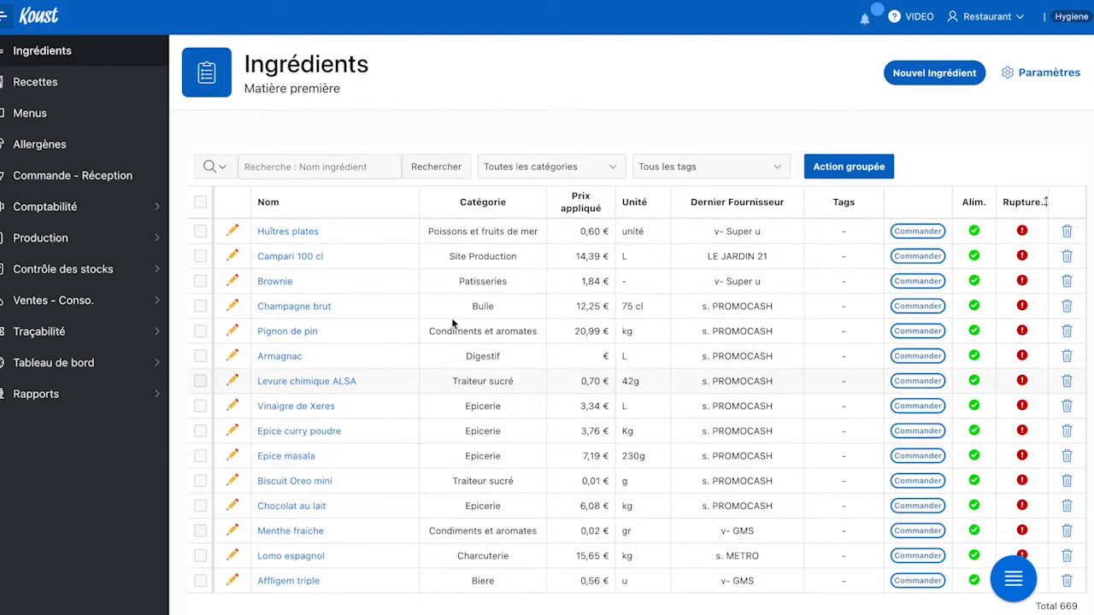
- Look over the ingredient list's categories, suppliers and tags, and select the Faux filet row
scroll(465, 325, down, 2)
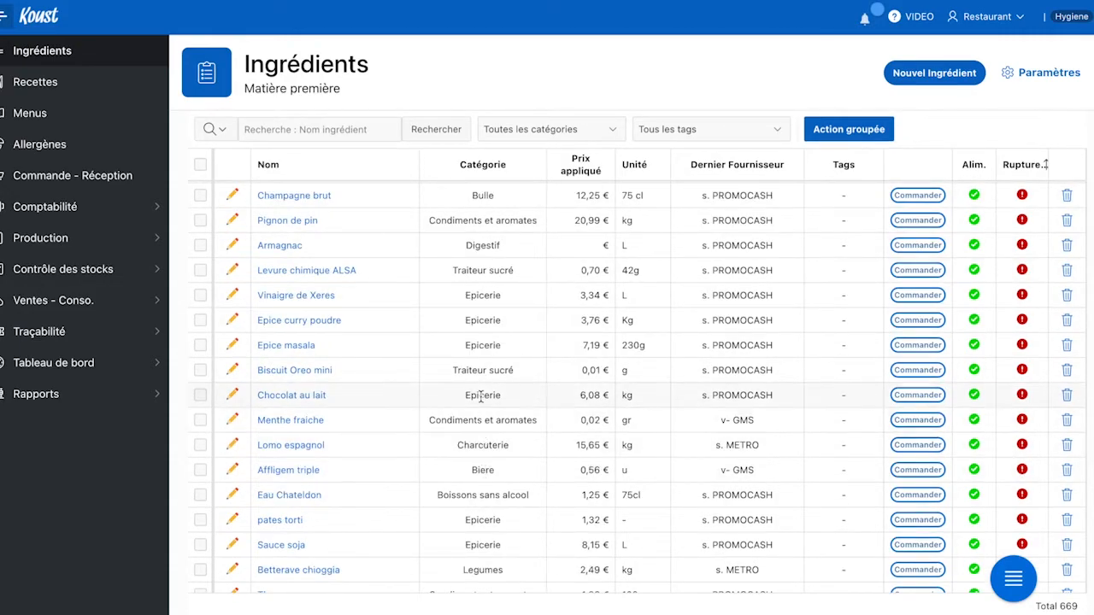
scroll(500, 393, up, 2)
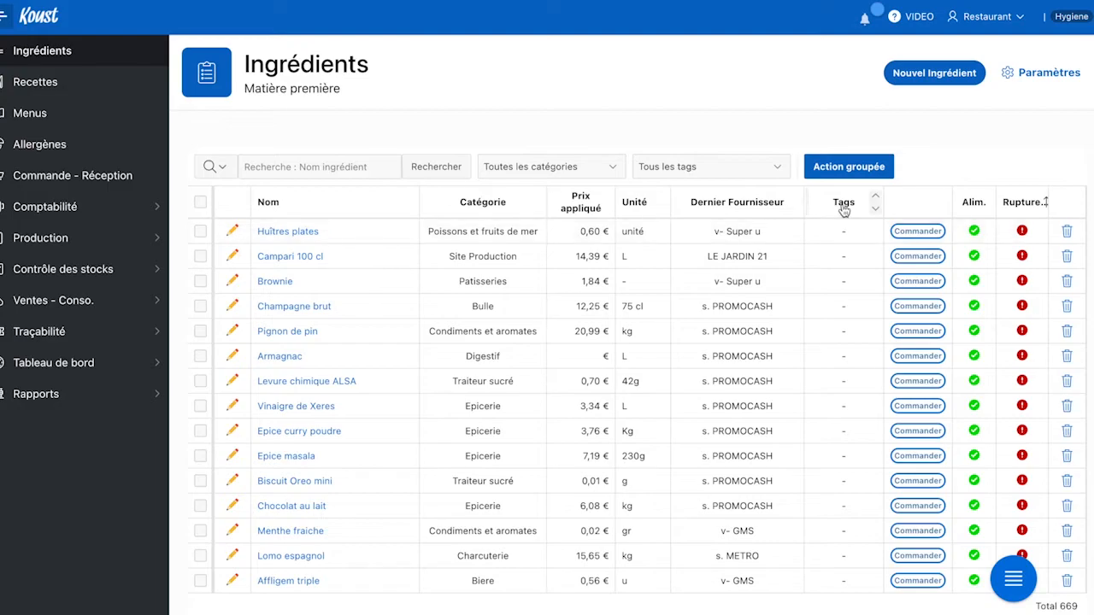
scroll(842, 361, down, 5)
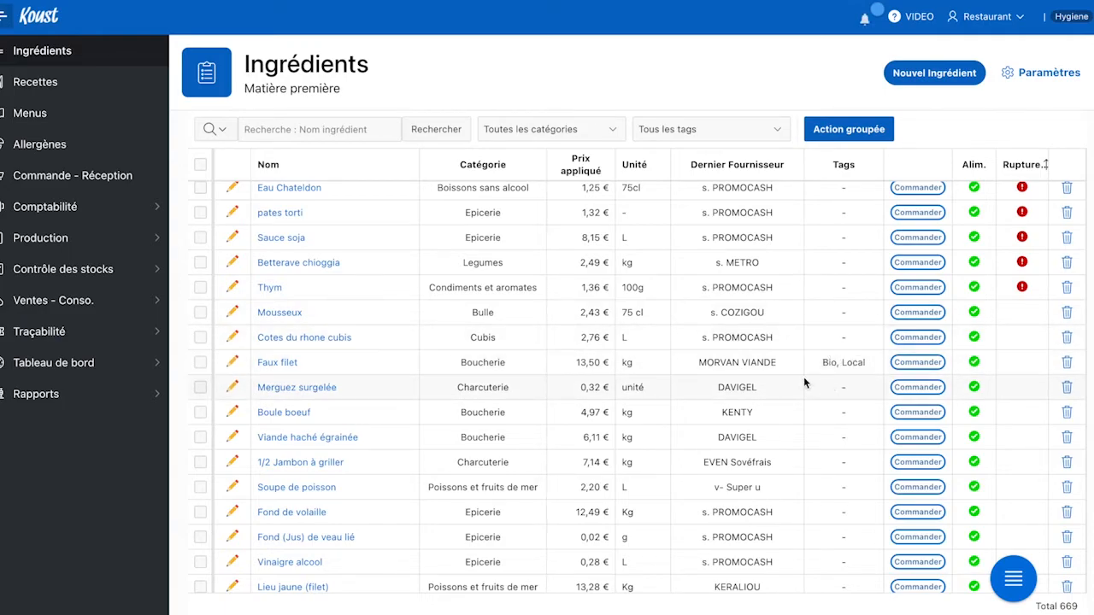
click(492, 363)
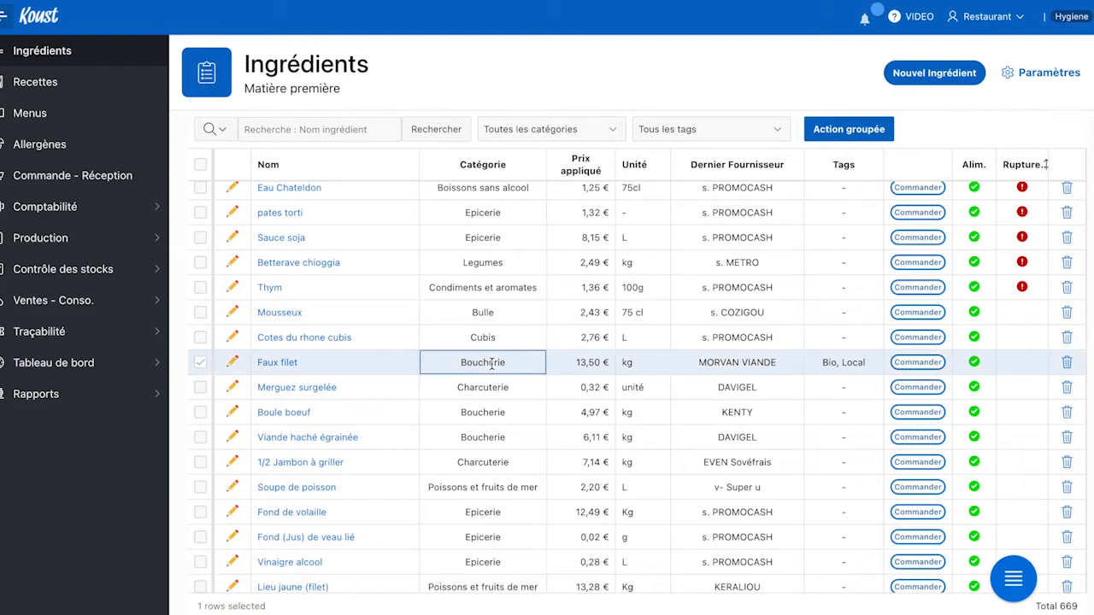
- Display the ingredient categories, examine the Aperitif category's default expense account, and leave it without saving
click(1043, 82)
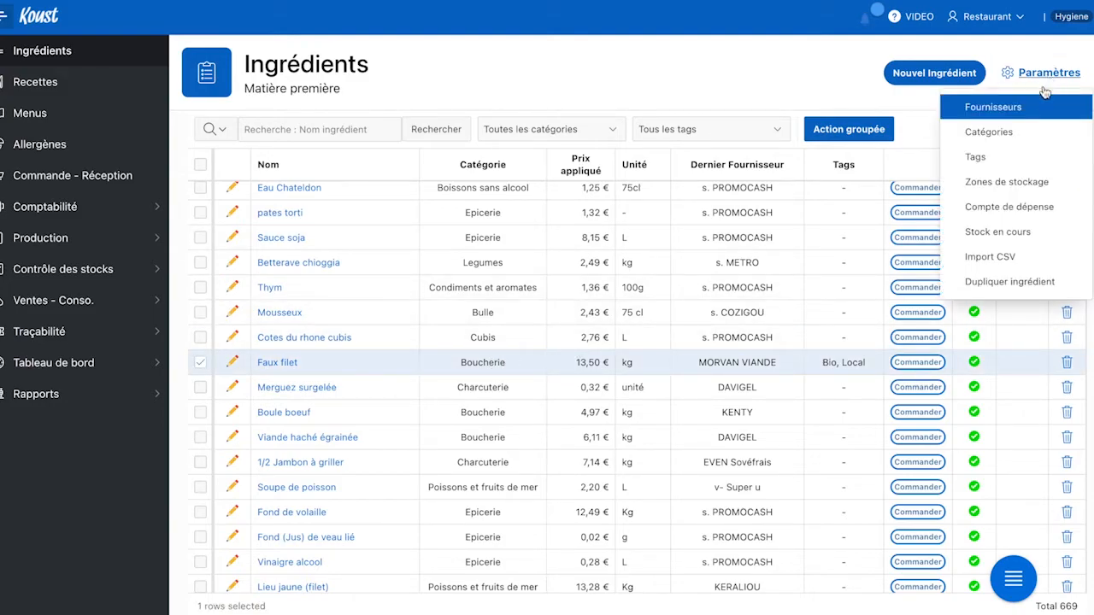
click(1009, 130)
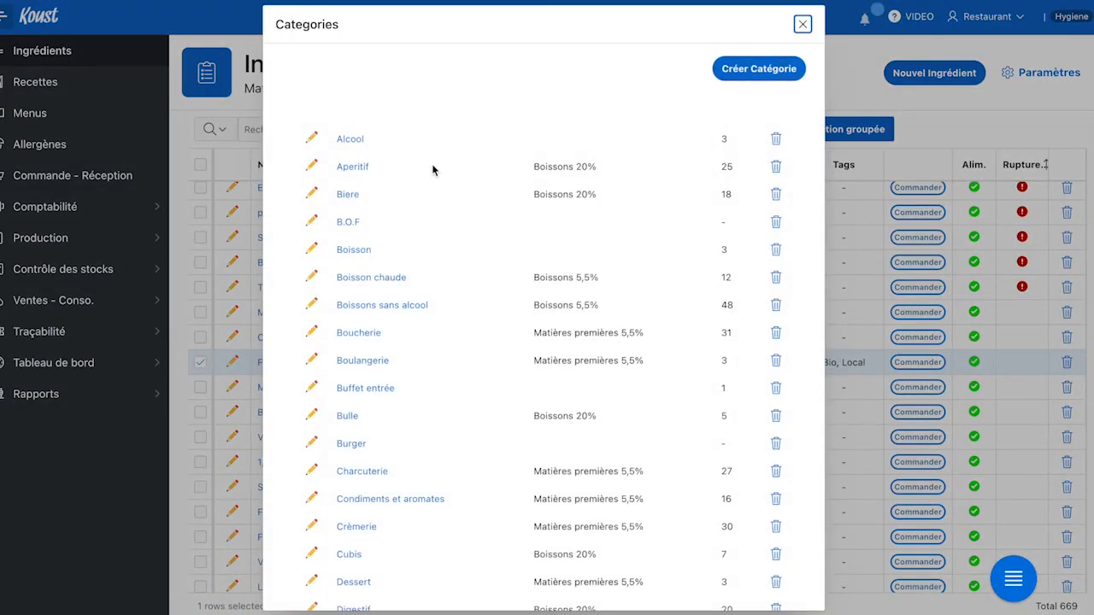
click(355, 171)
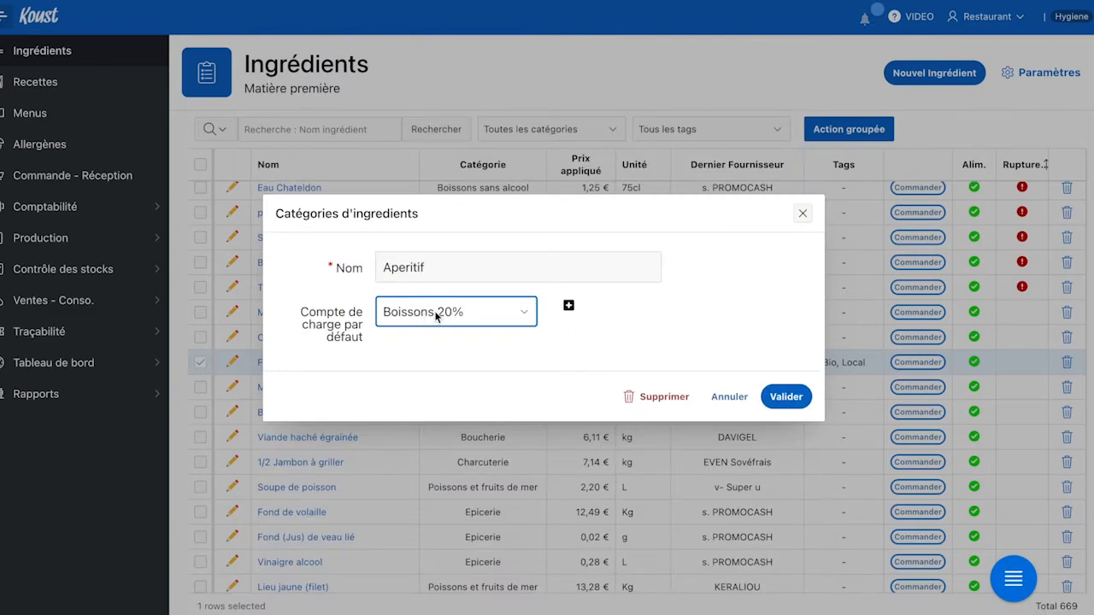
click(729, 396)
click(708, 394)
- Import the Origine France and Viande bovine française logos as ingredient tags and return to the ingredient list
mouse_move(1049, 72)
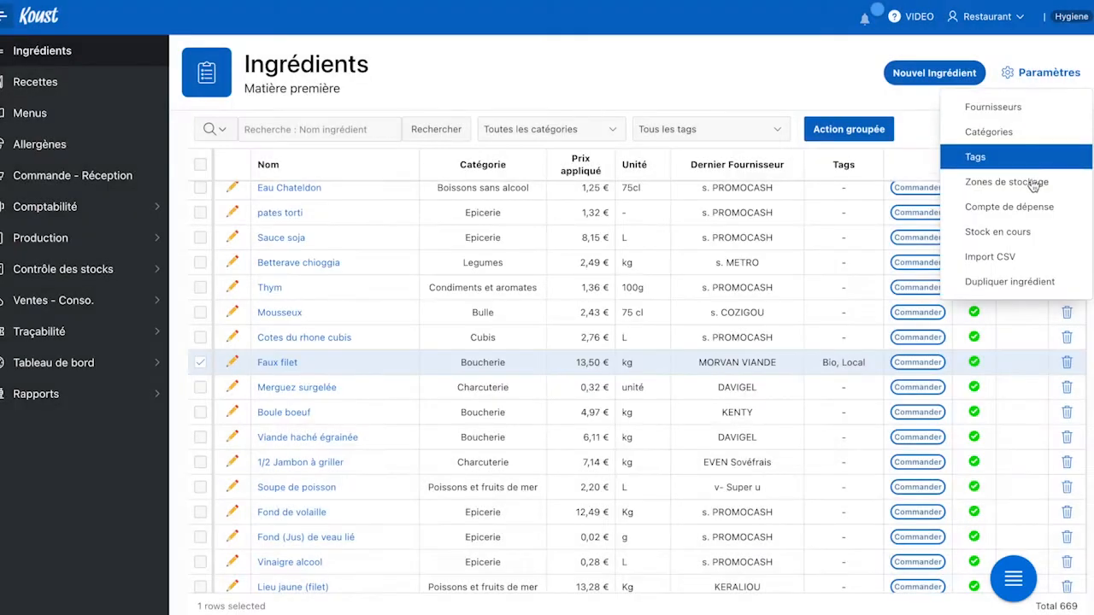
click(1025, 162)
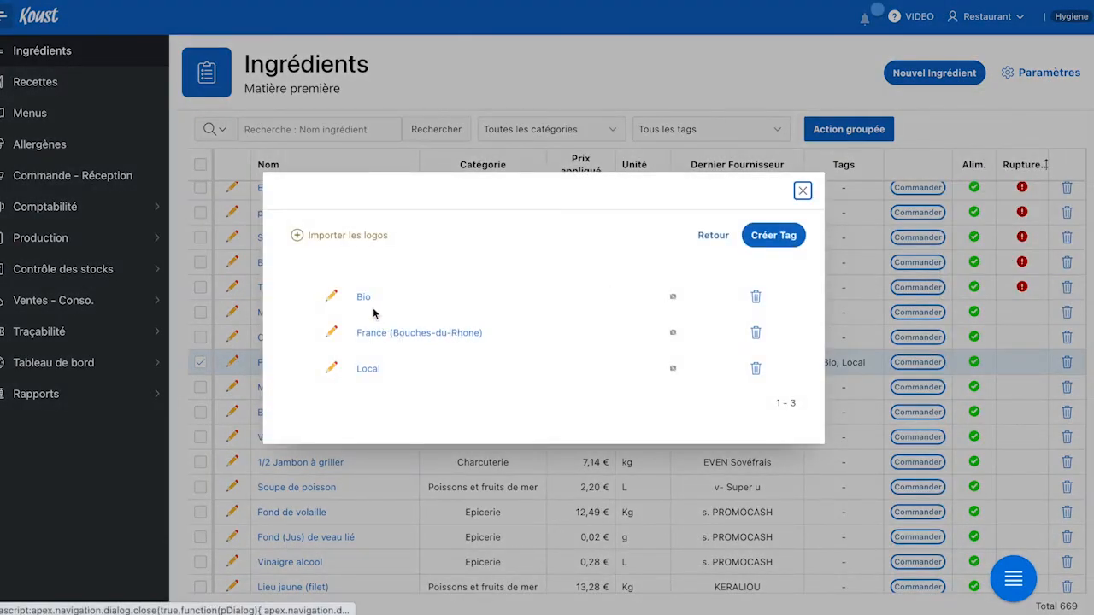
click(296, 235)
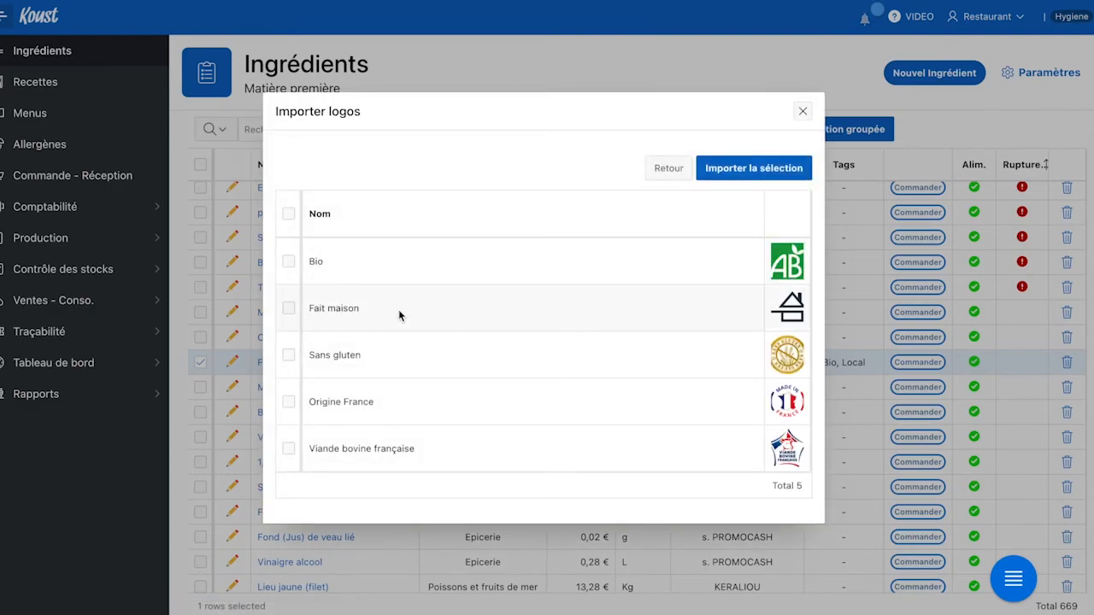
click(288, 401)
click(291, 449)
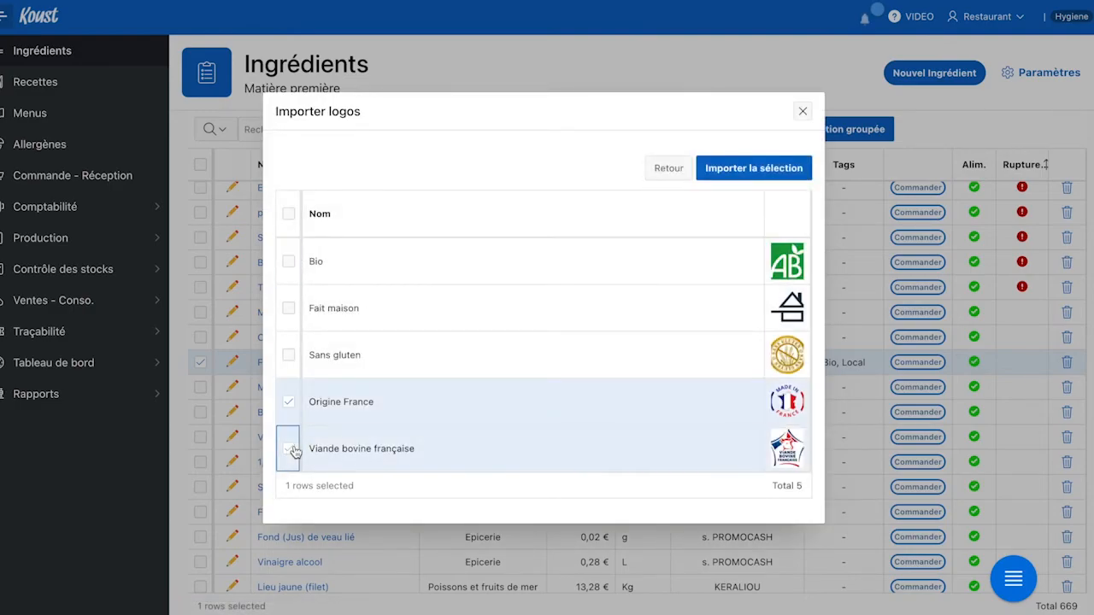
click(749, 168)
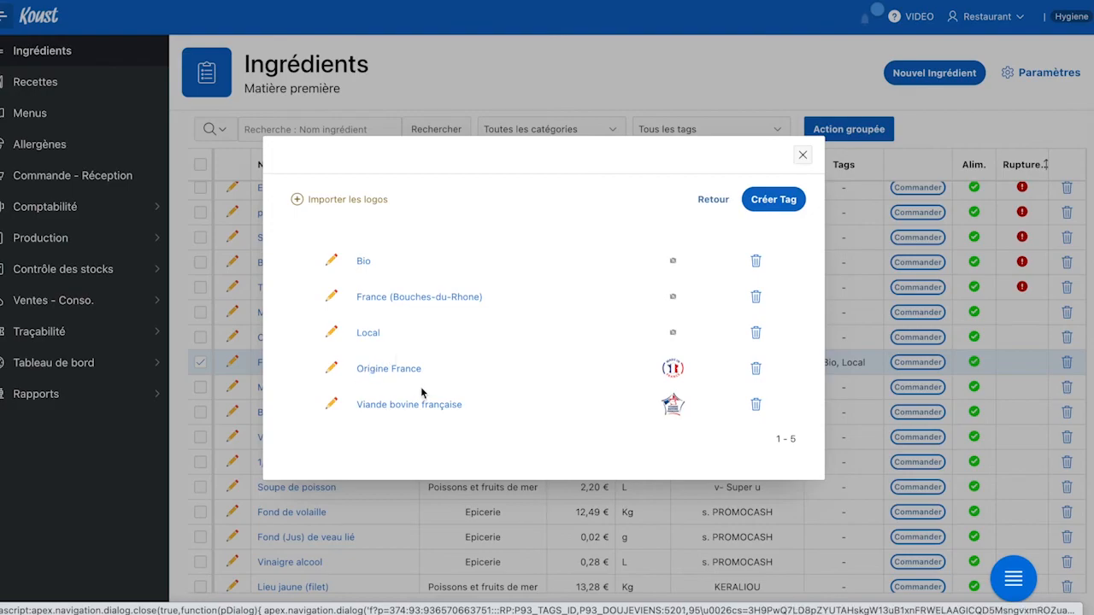
click(803, 155)
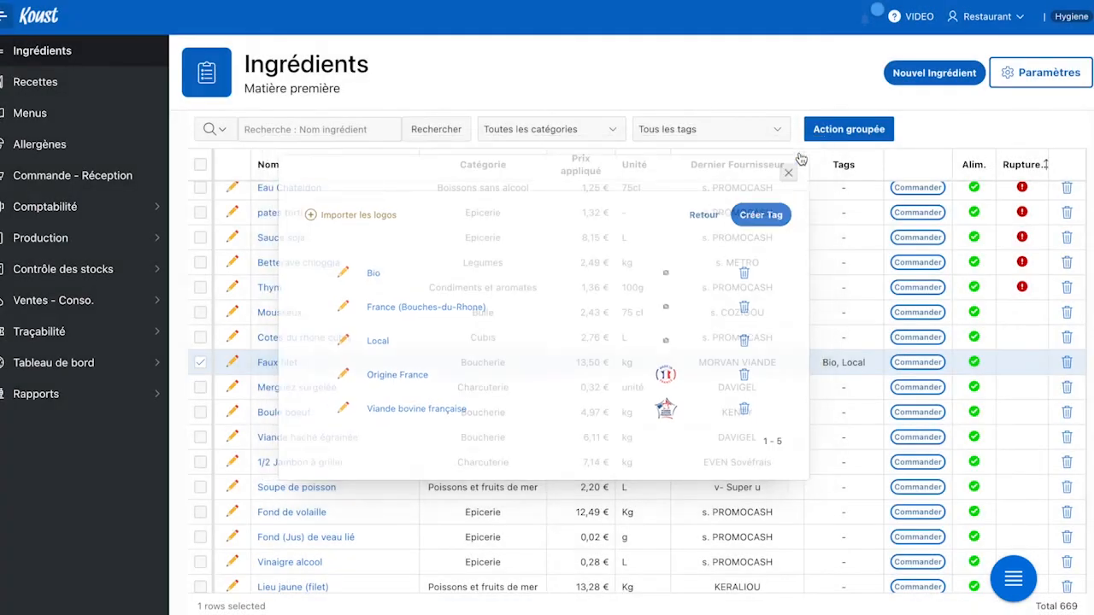
scroll(393, 220, up, 1)
scroll(393, 220, up, 3)
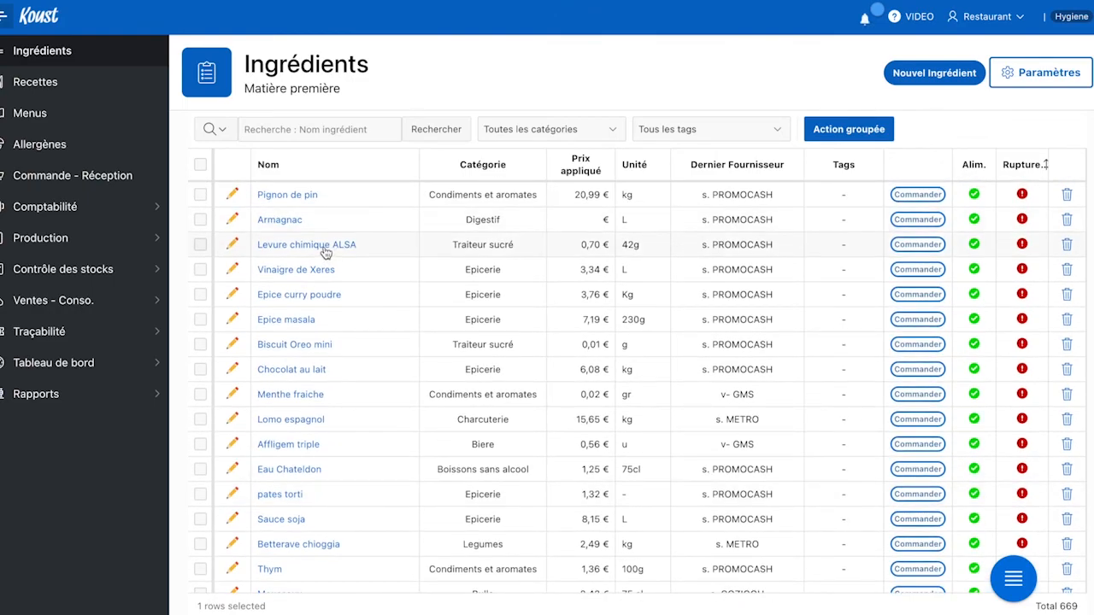